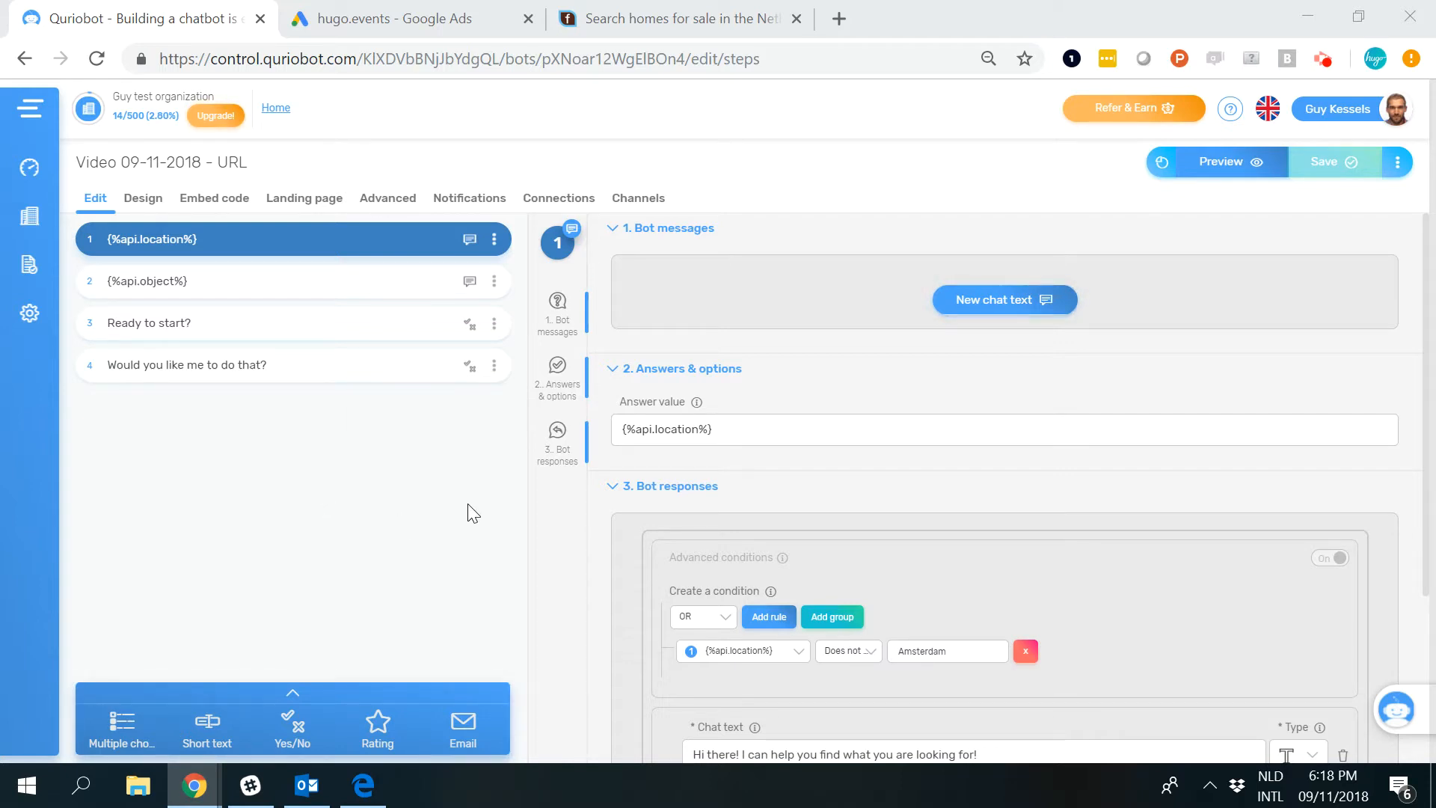
View the funda home page as the example site, and return to the Quriobot bot editor.
click(676, 3)
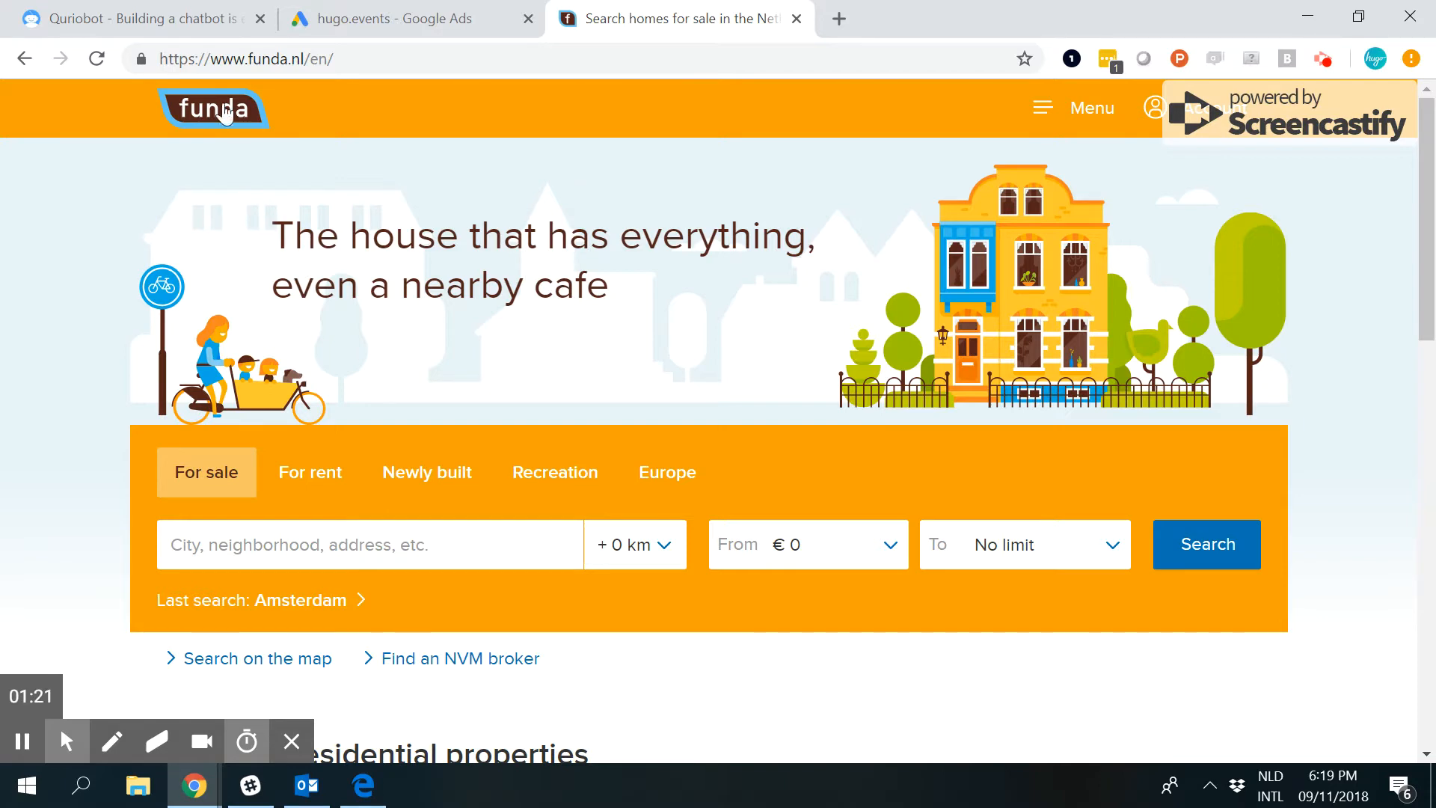
click(212, 30)
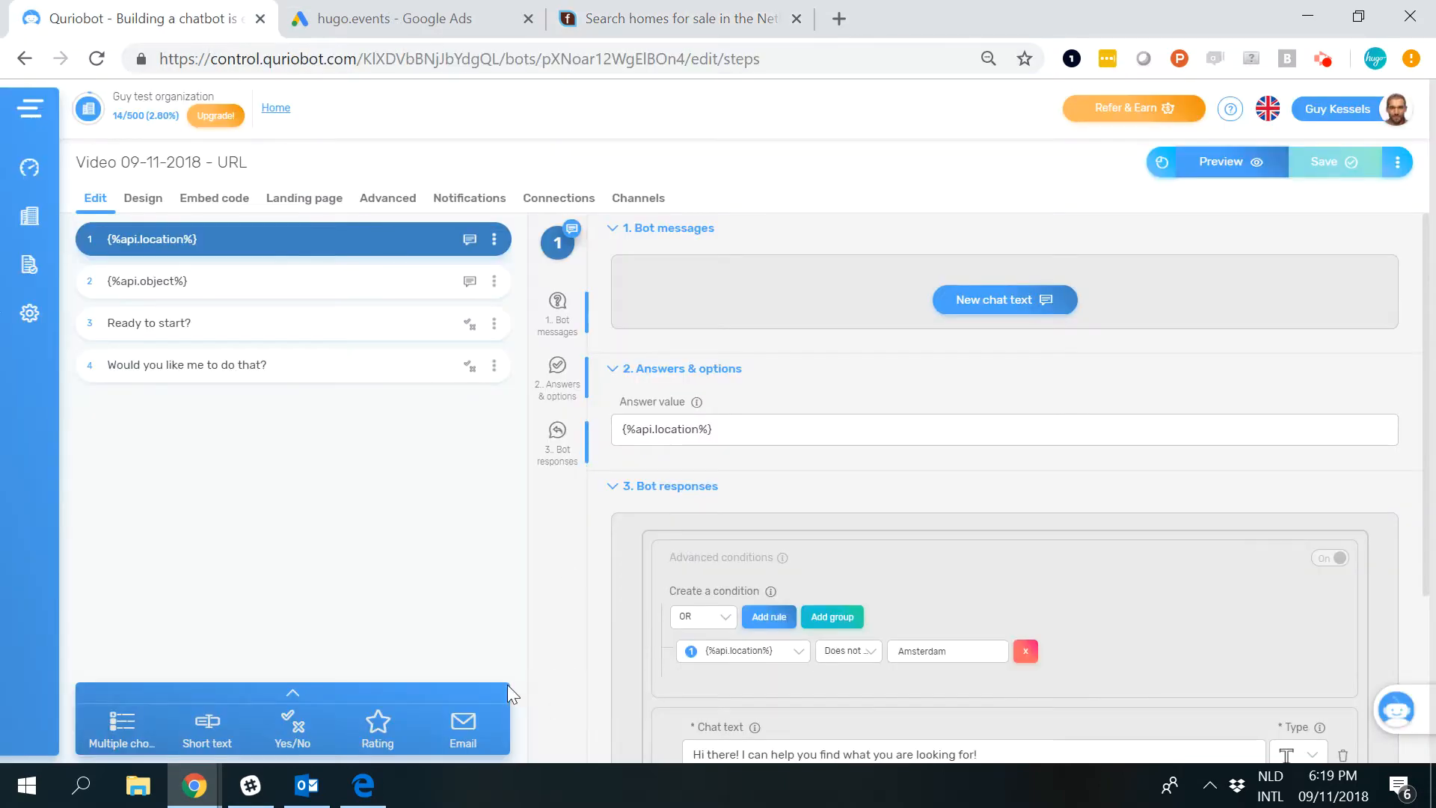
Switch to Edge and examine the api code sample in the article on passing a context to the bot via URL.
click(363, 785)
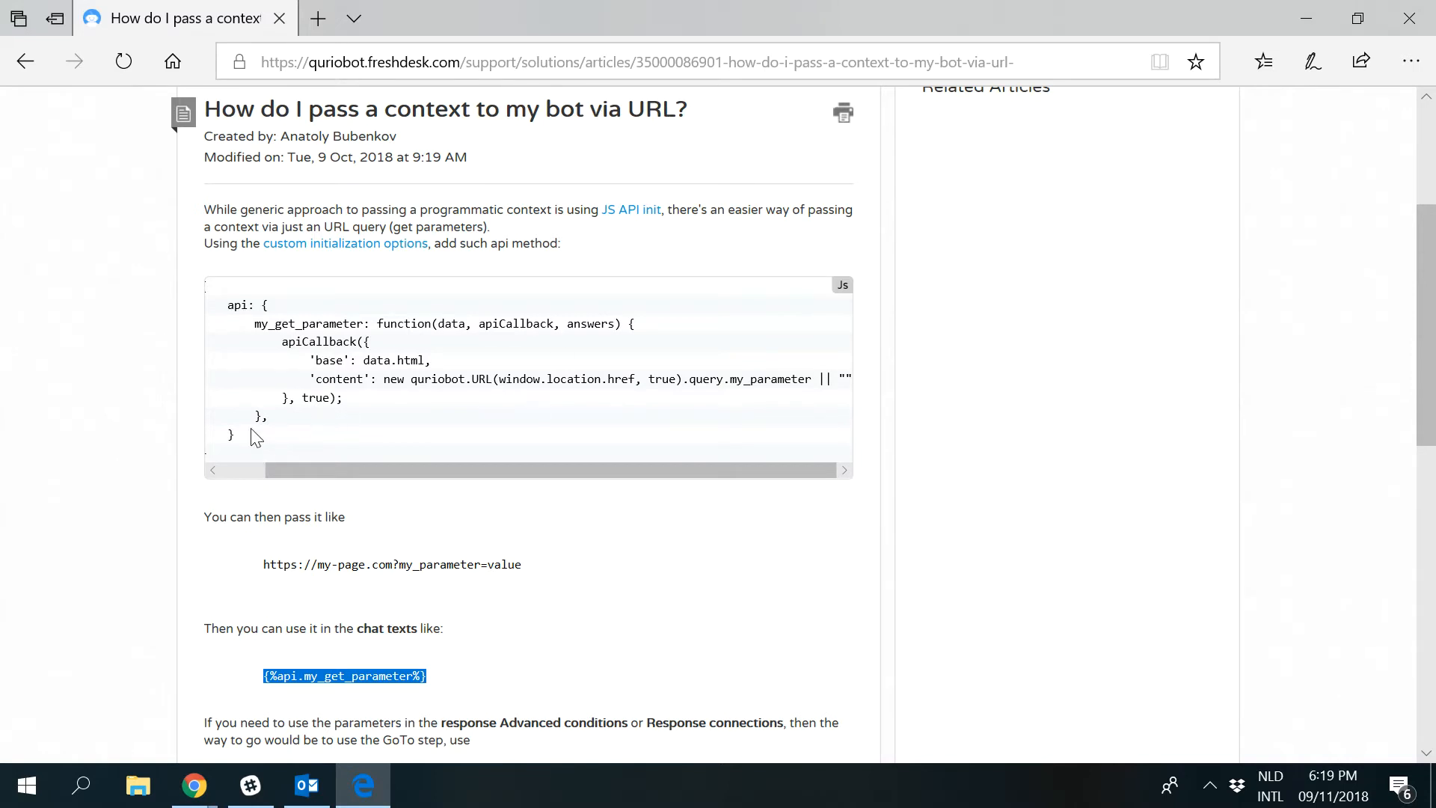
drag(252, 440, 217, 277)
drag(371, 470, 321, 470)
scroll(276, 367, up, 3)
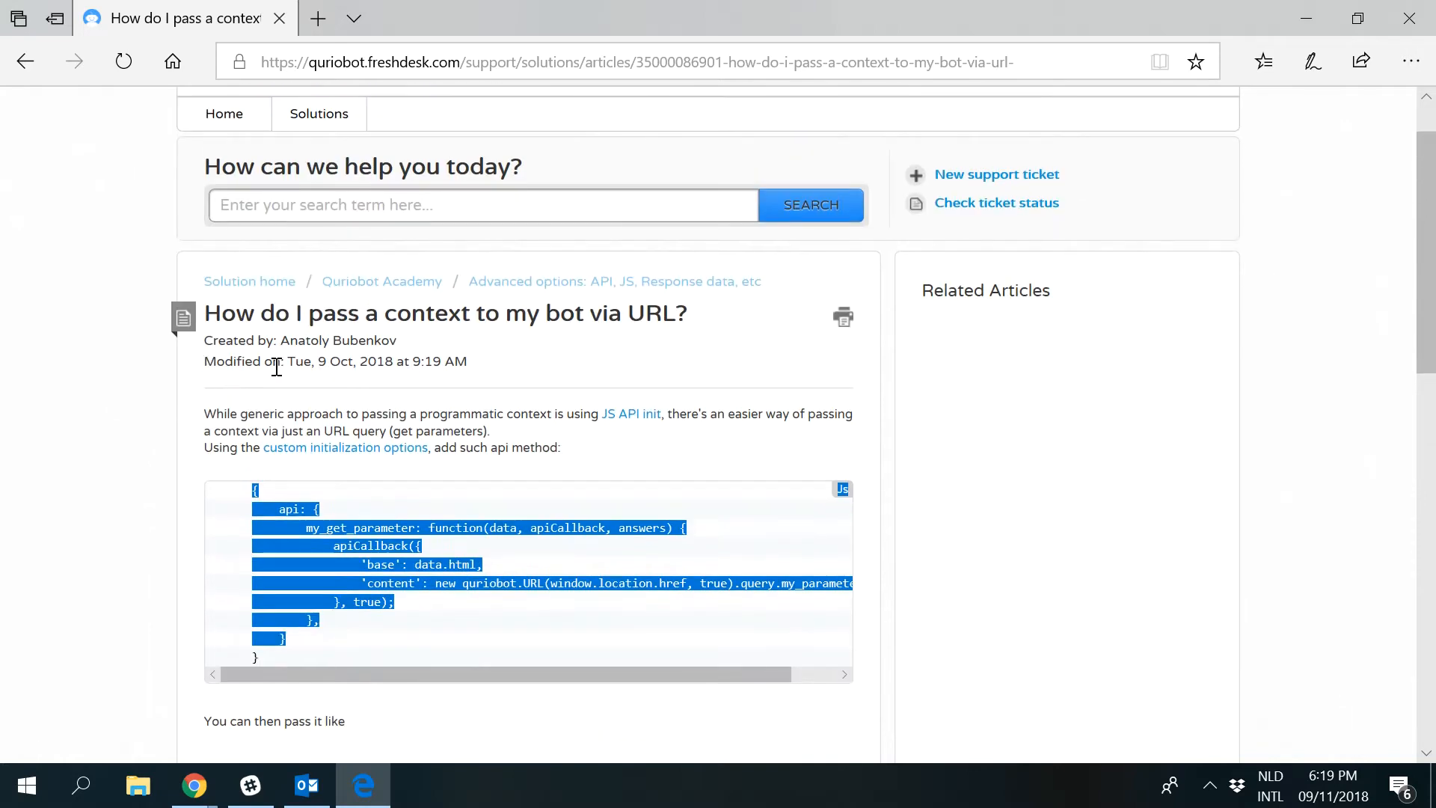
scroll(273, 416, down, 2)
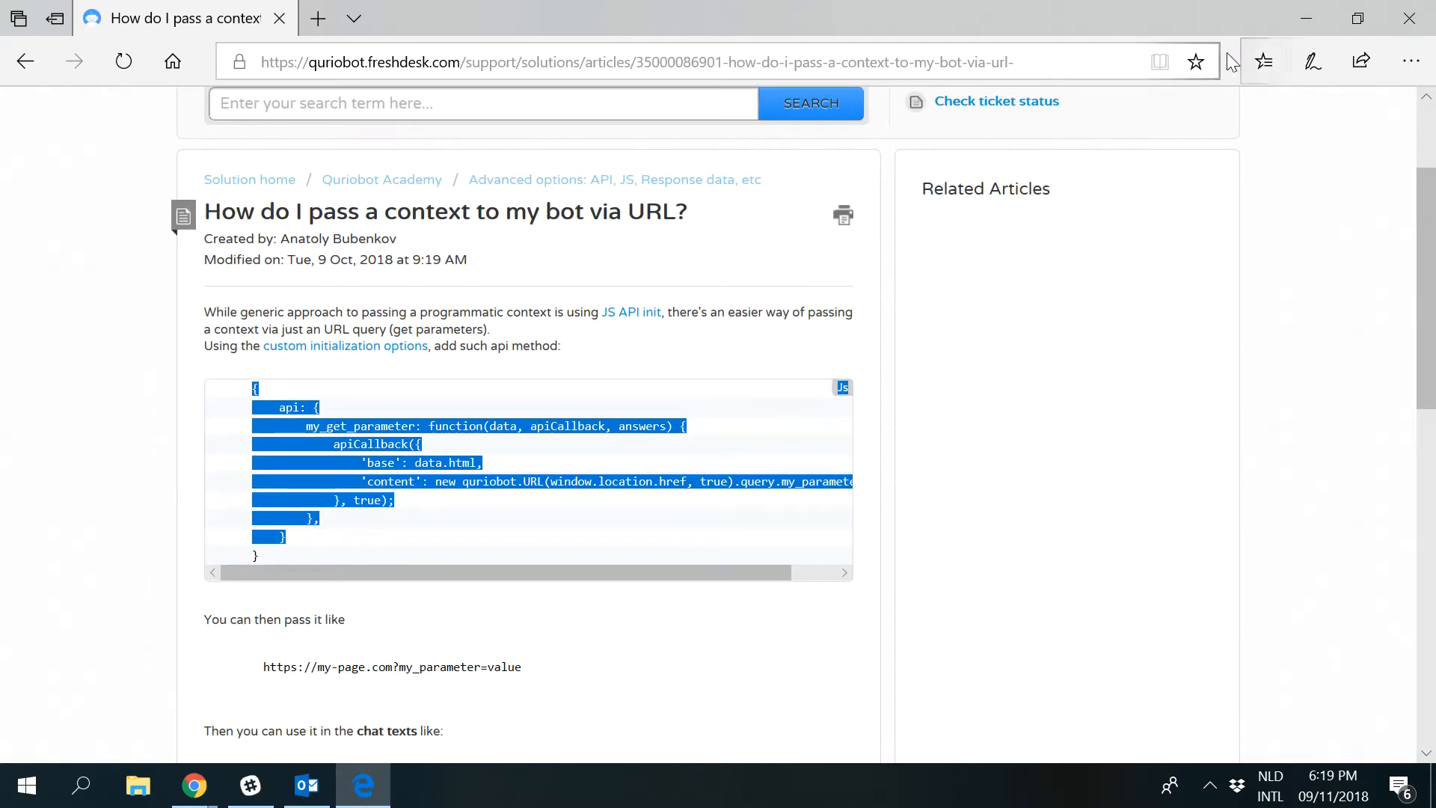
key(alt+Tab)
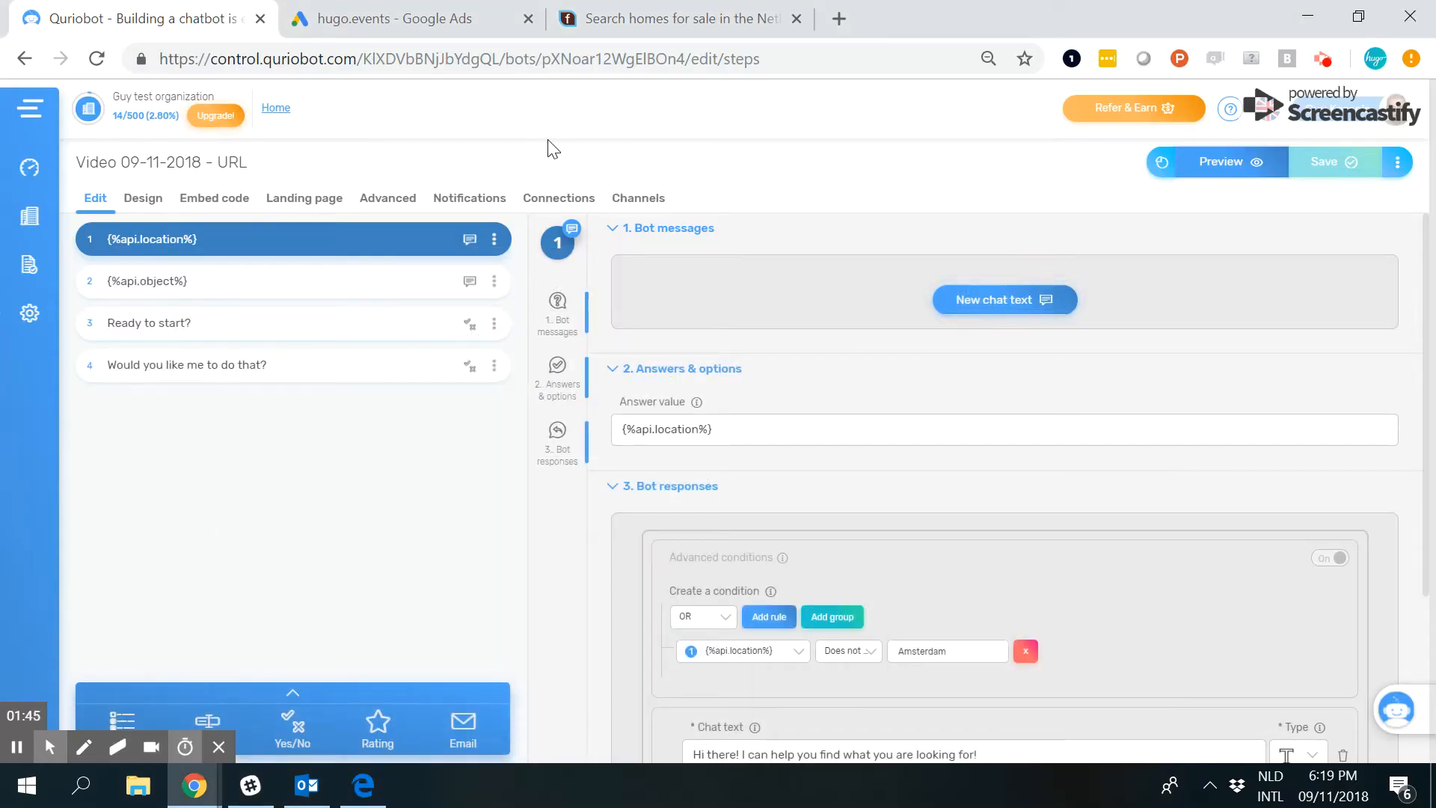
Open the bot's Advanced settings and examine the code under Advanced initialization options.
click(395, 198)
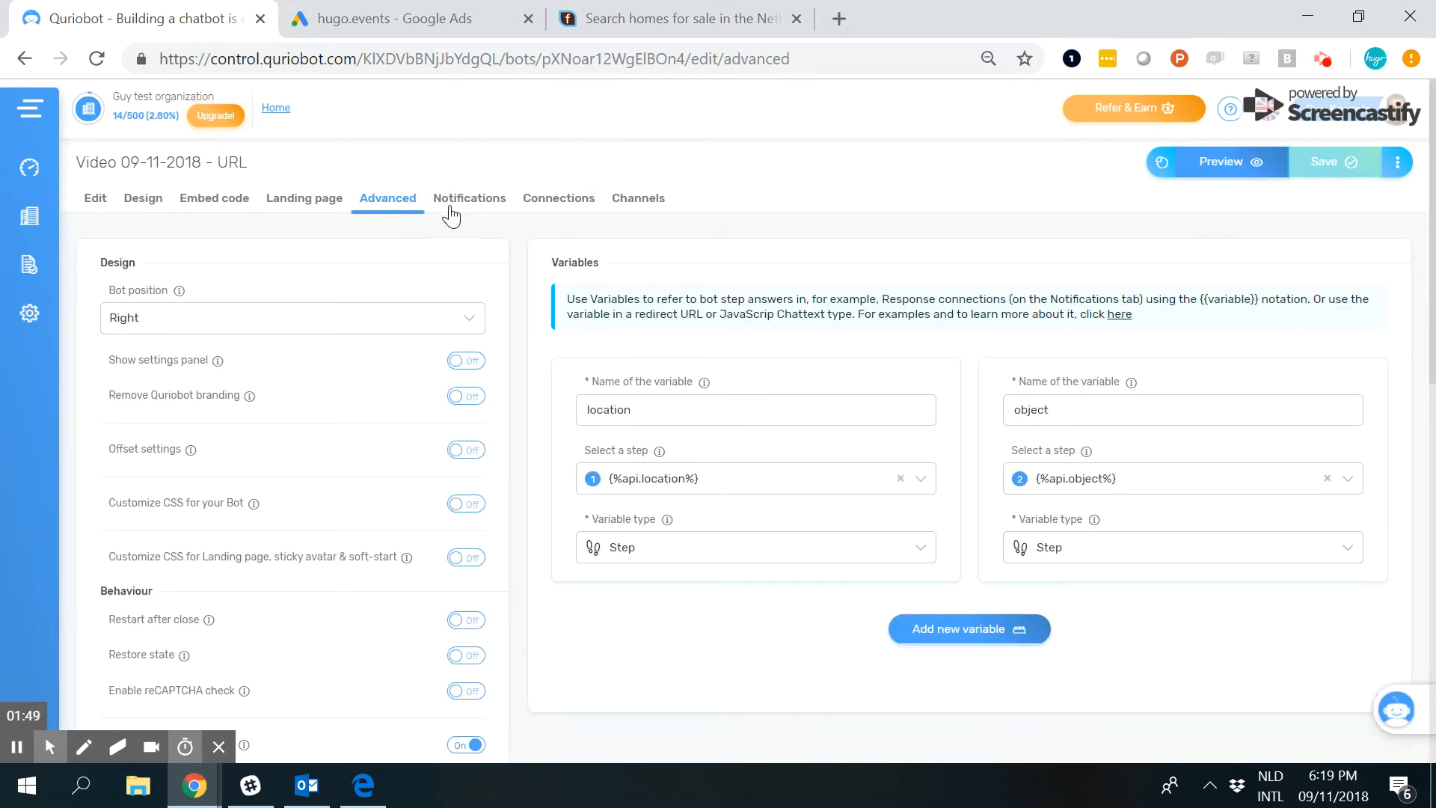
scroll(456, 239, down, 7)
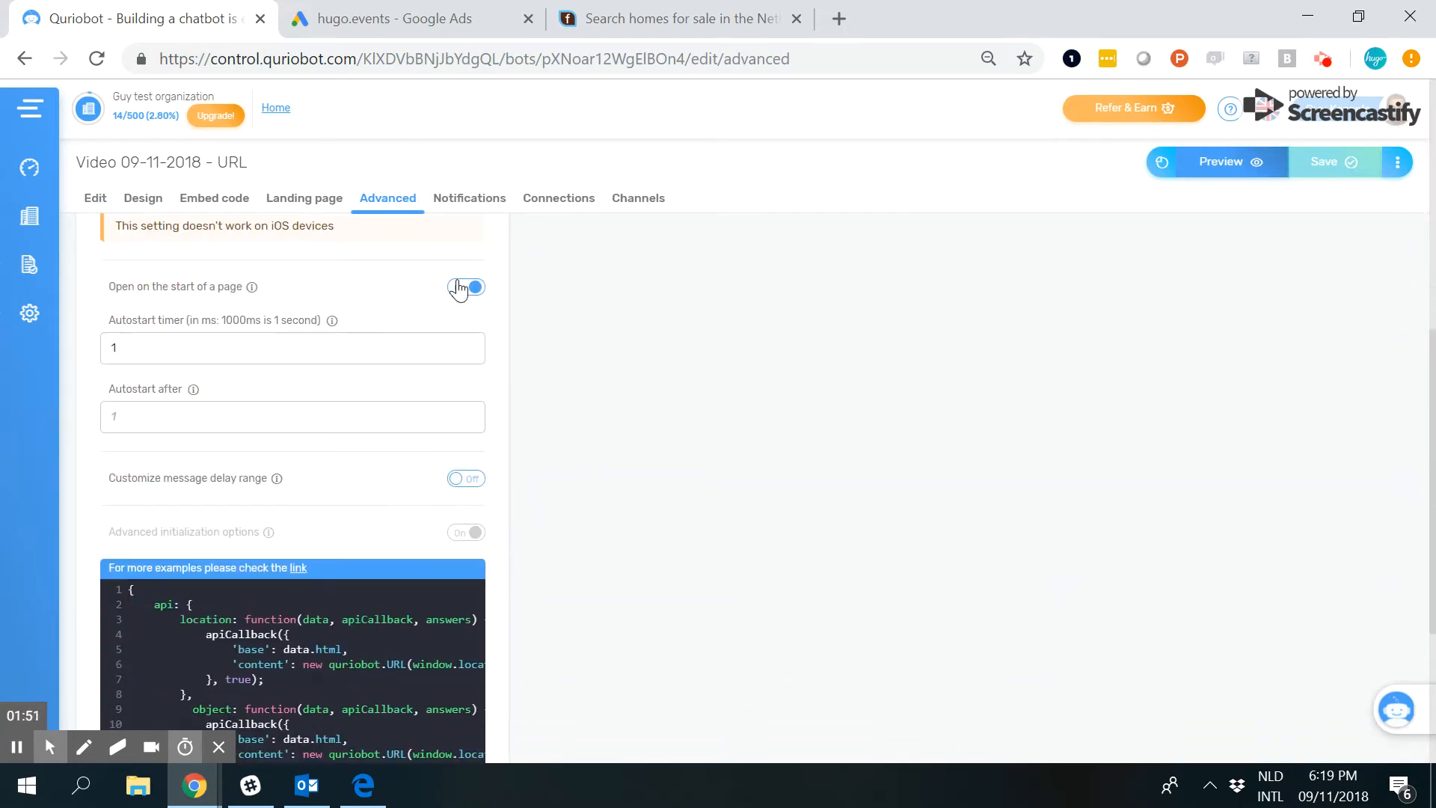
scroll(433, 378, down, 3)
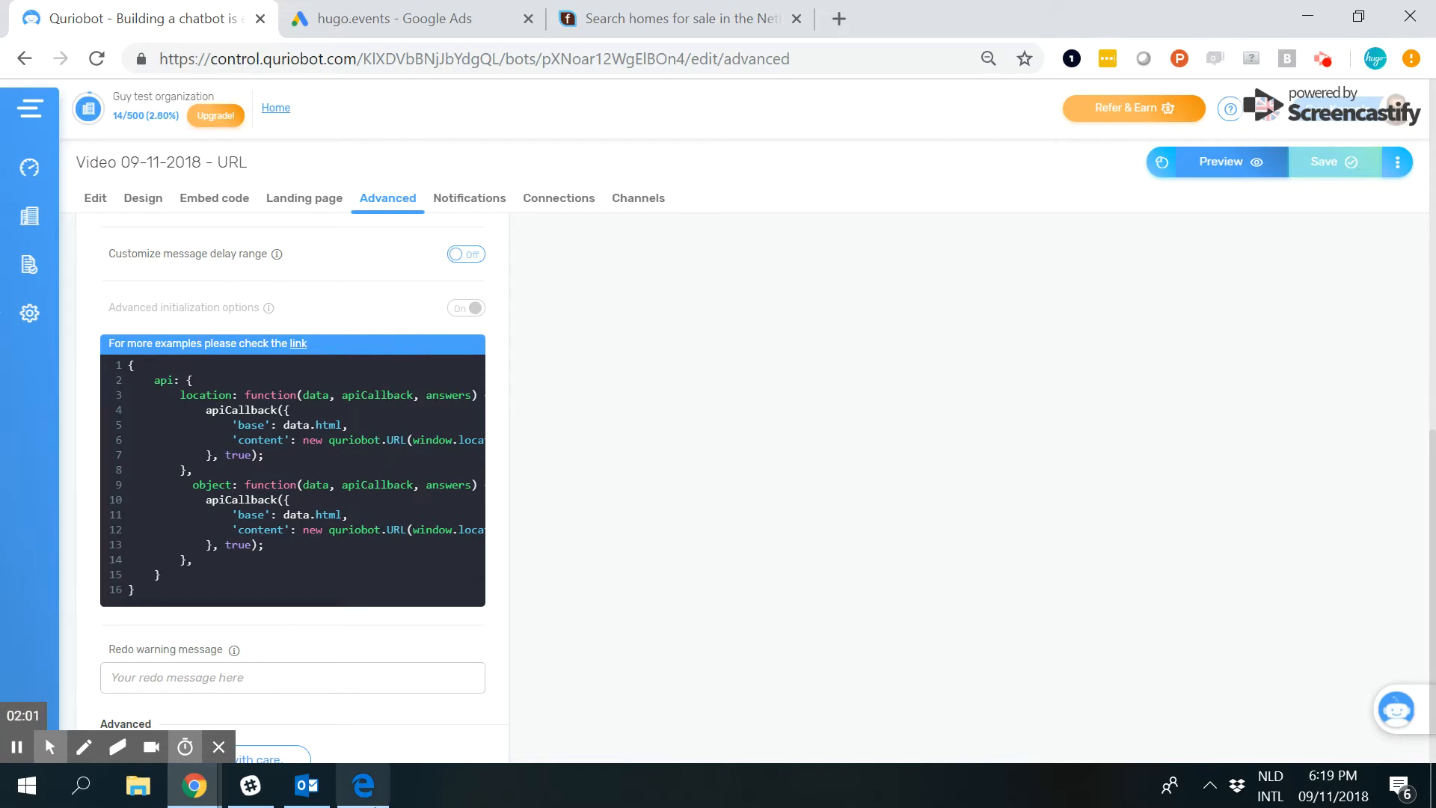
Switch to the help article in Edge and highlight the my_get_parameter and my_parameter placeholders in the code sample.
click(352, 802)
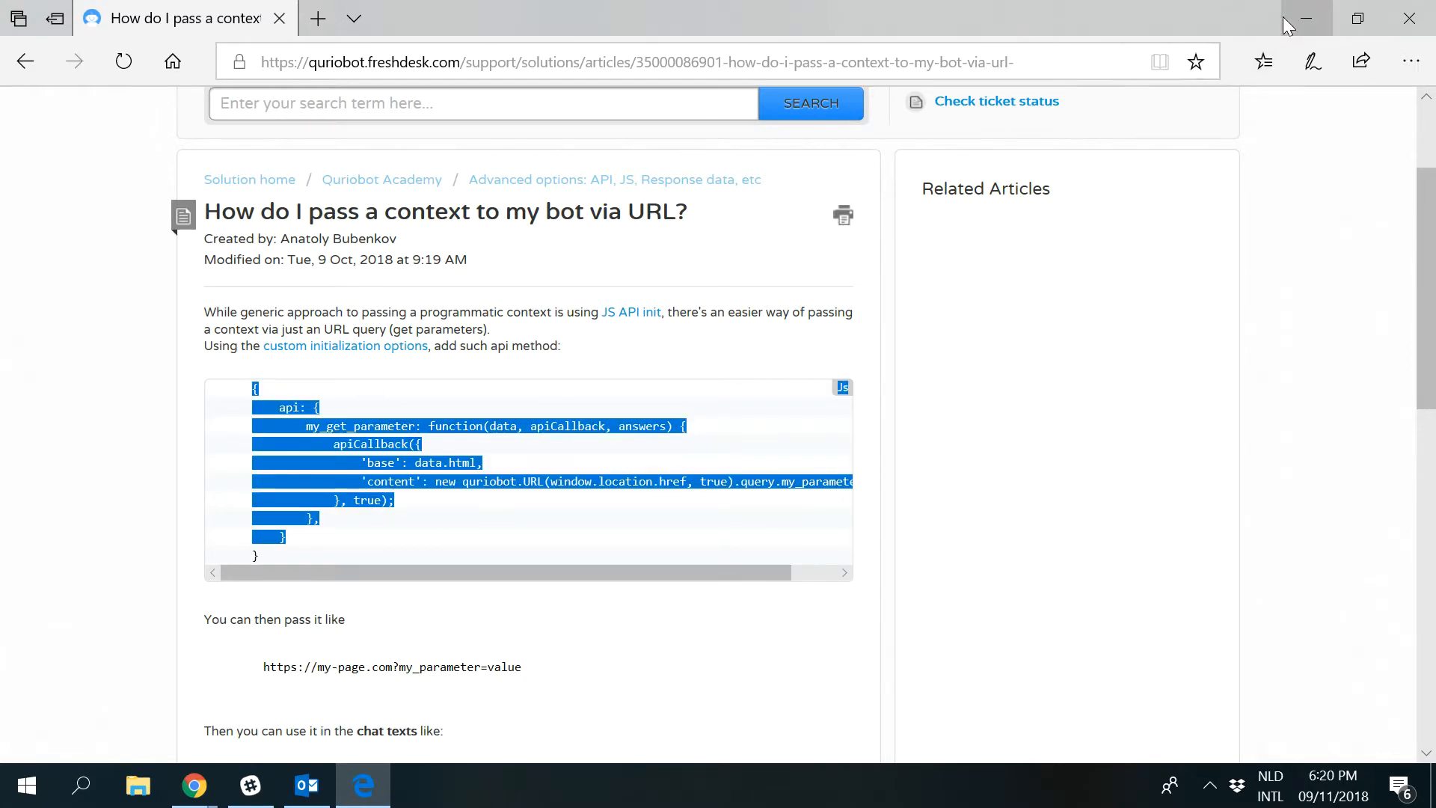
click(1306, 18)
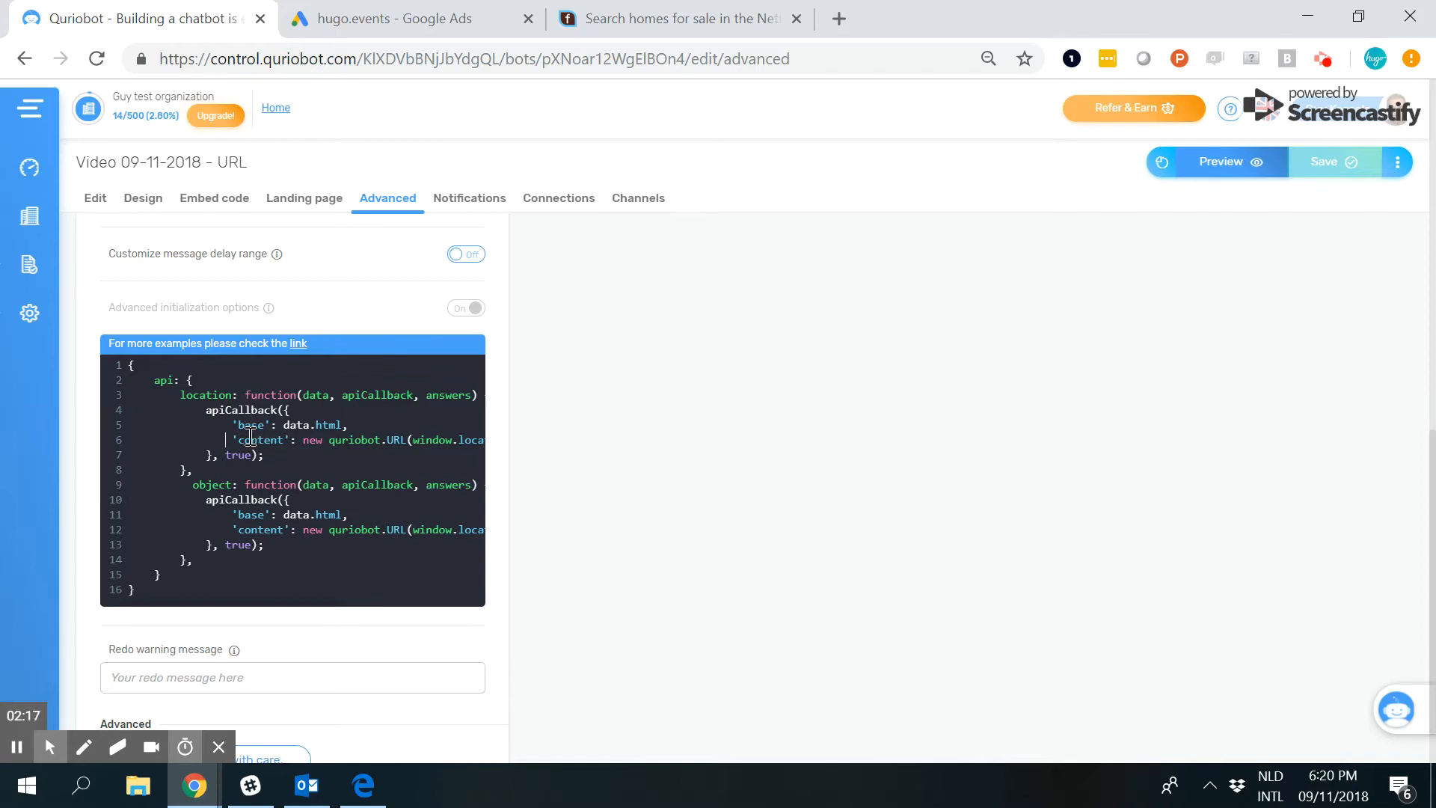
click(378, 801)
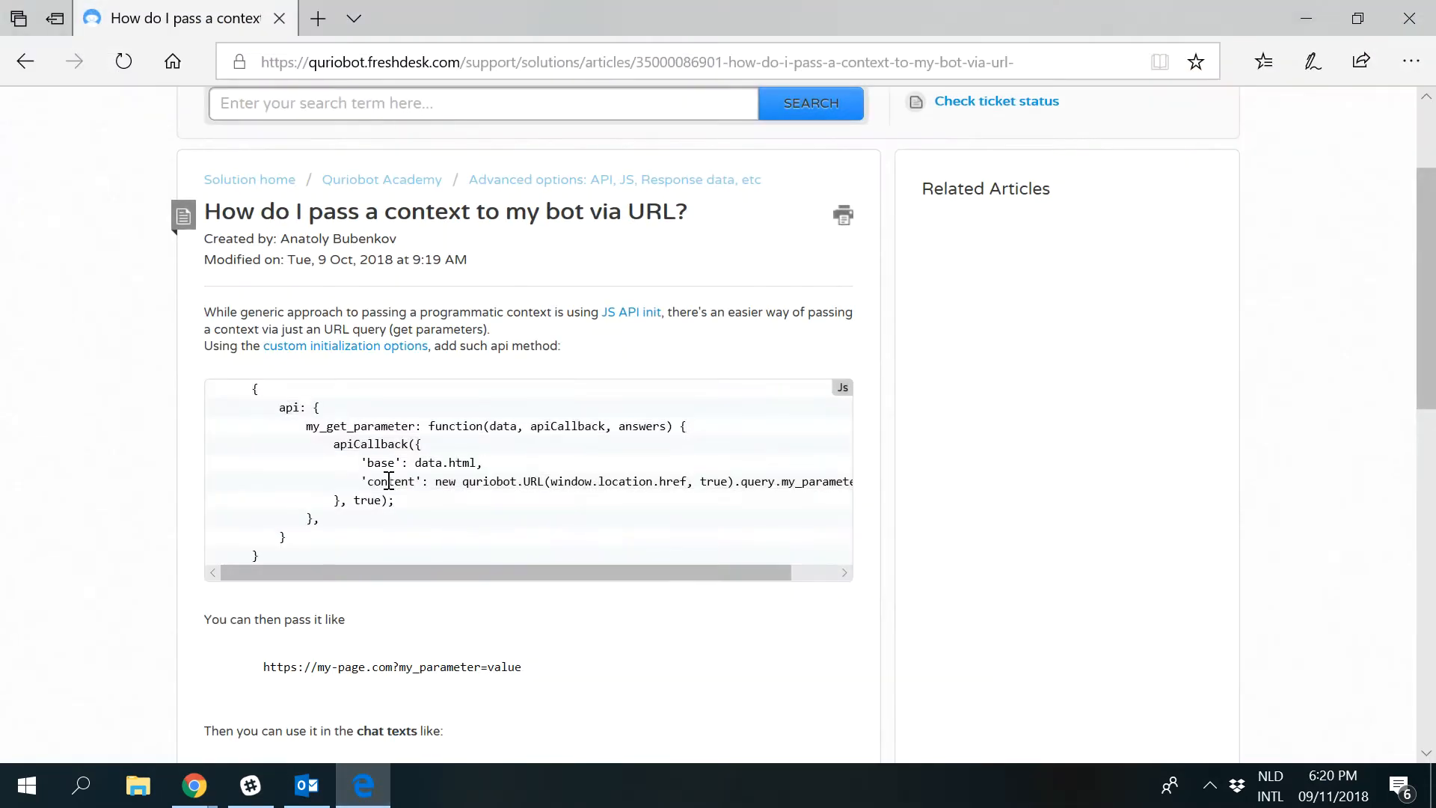
drag(305, 429, 415, 428)
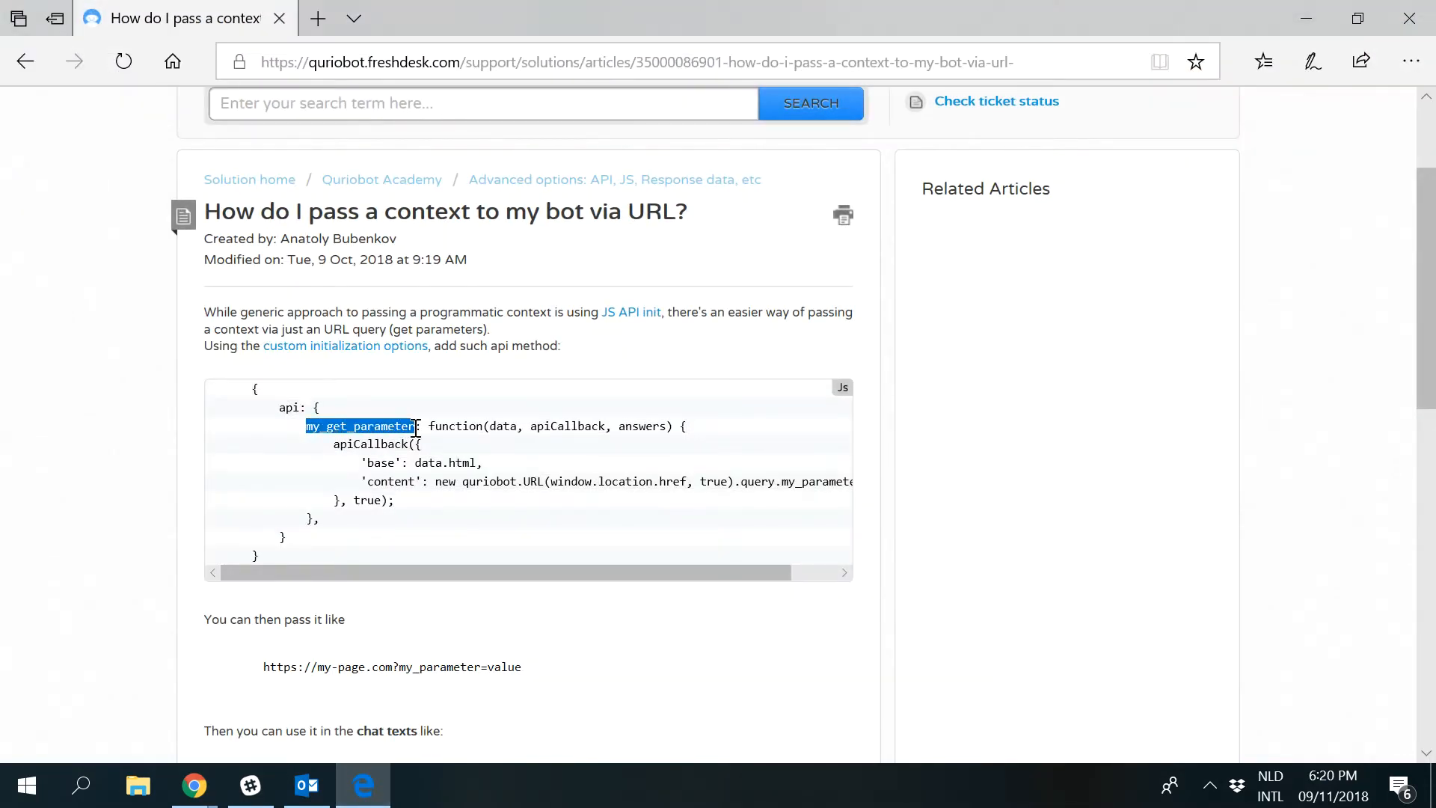
drag(531, 570, 738, 551)
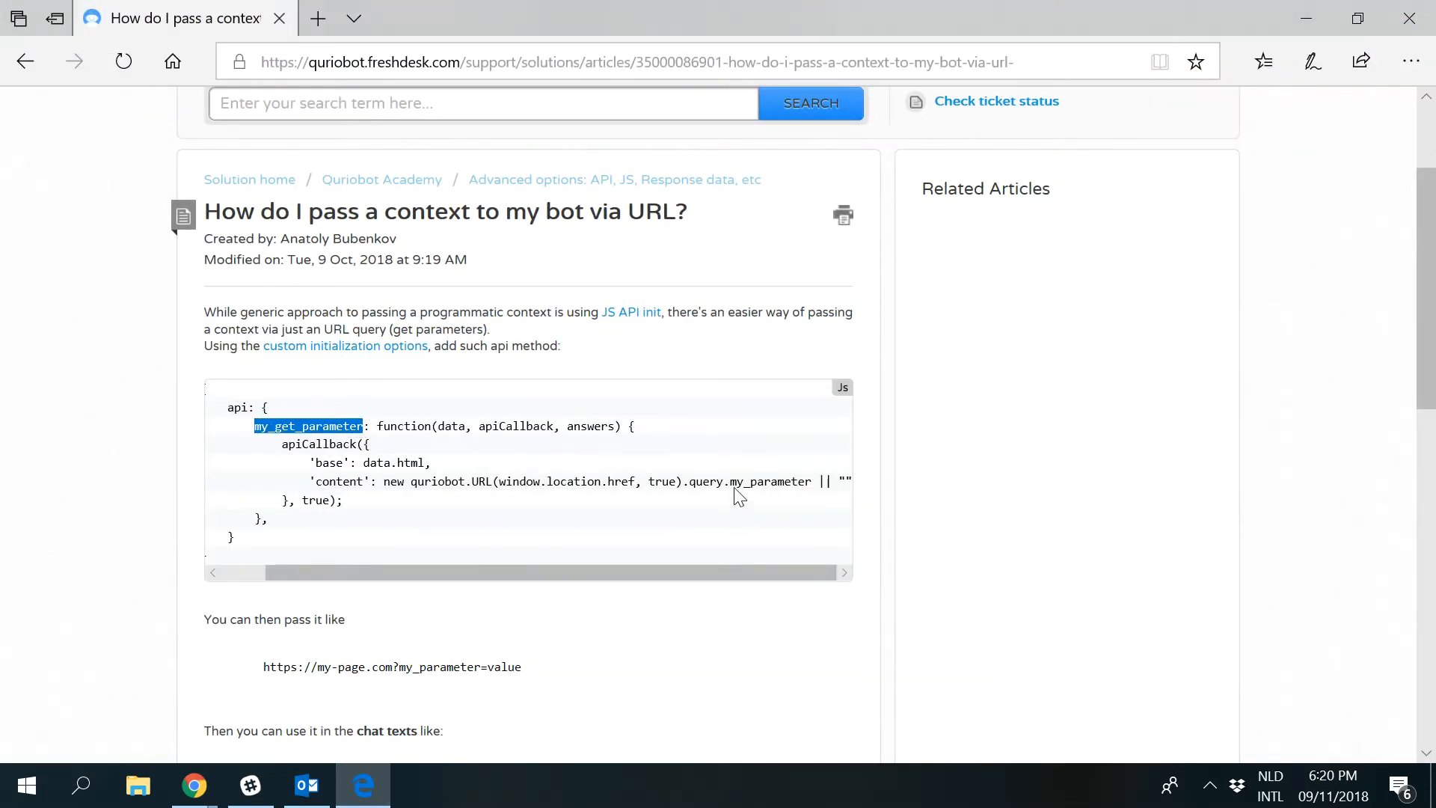
drag(731, 480, 809, 480)
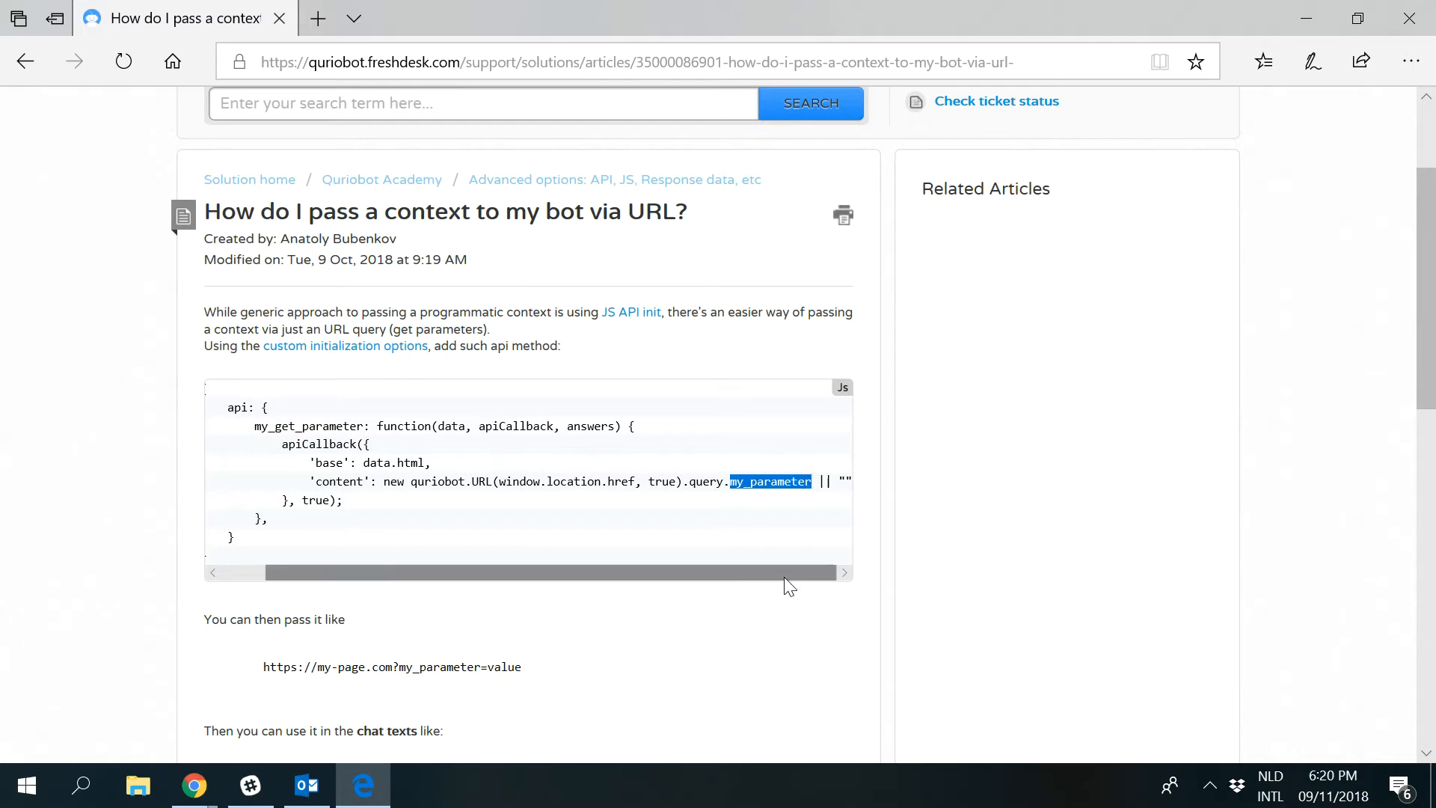
click(1306, 18)
Highlight the location function name and its matching query.location parameter in the bot's initialization code.
click(189, 435)
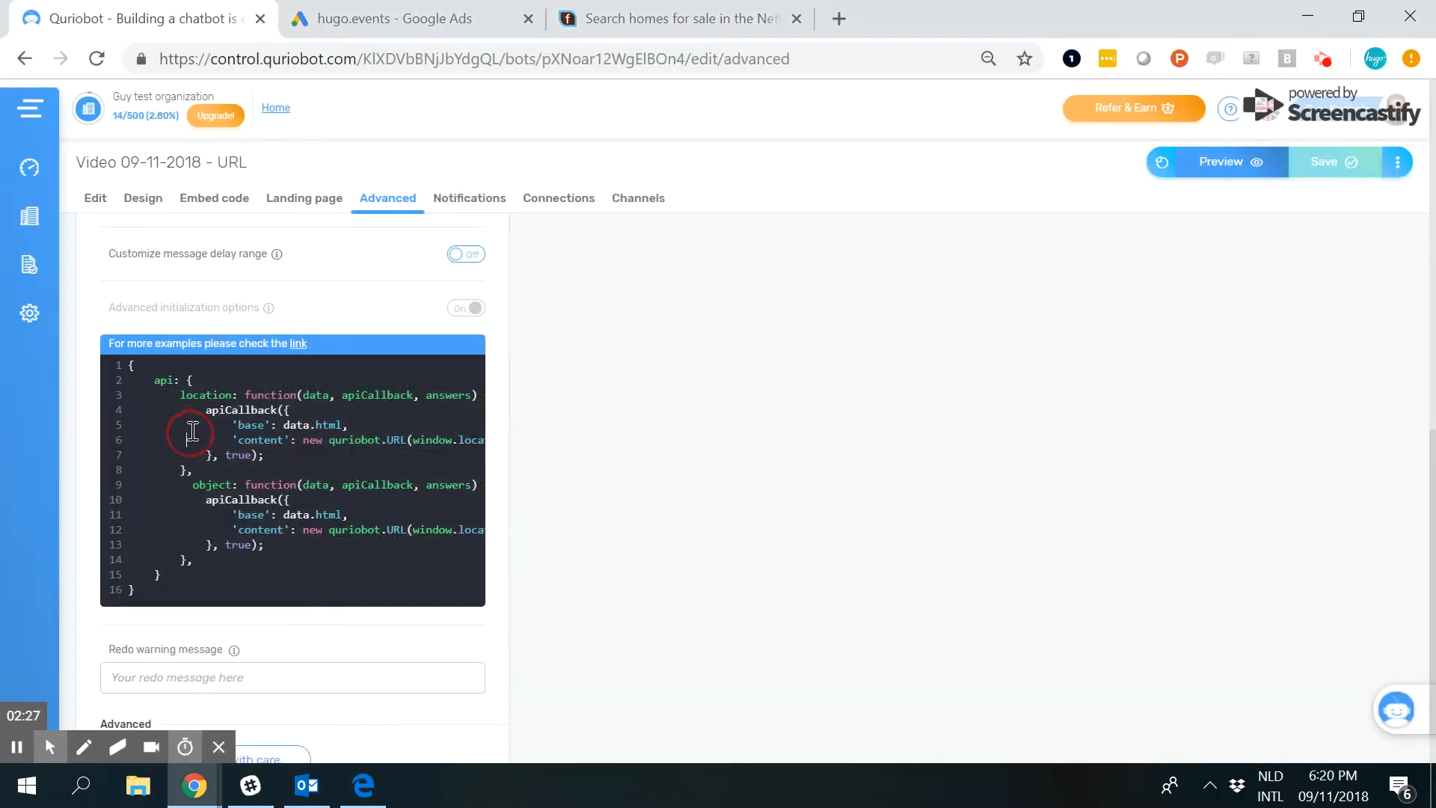
double_click(207, 397)
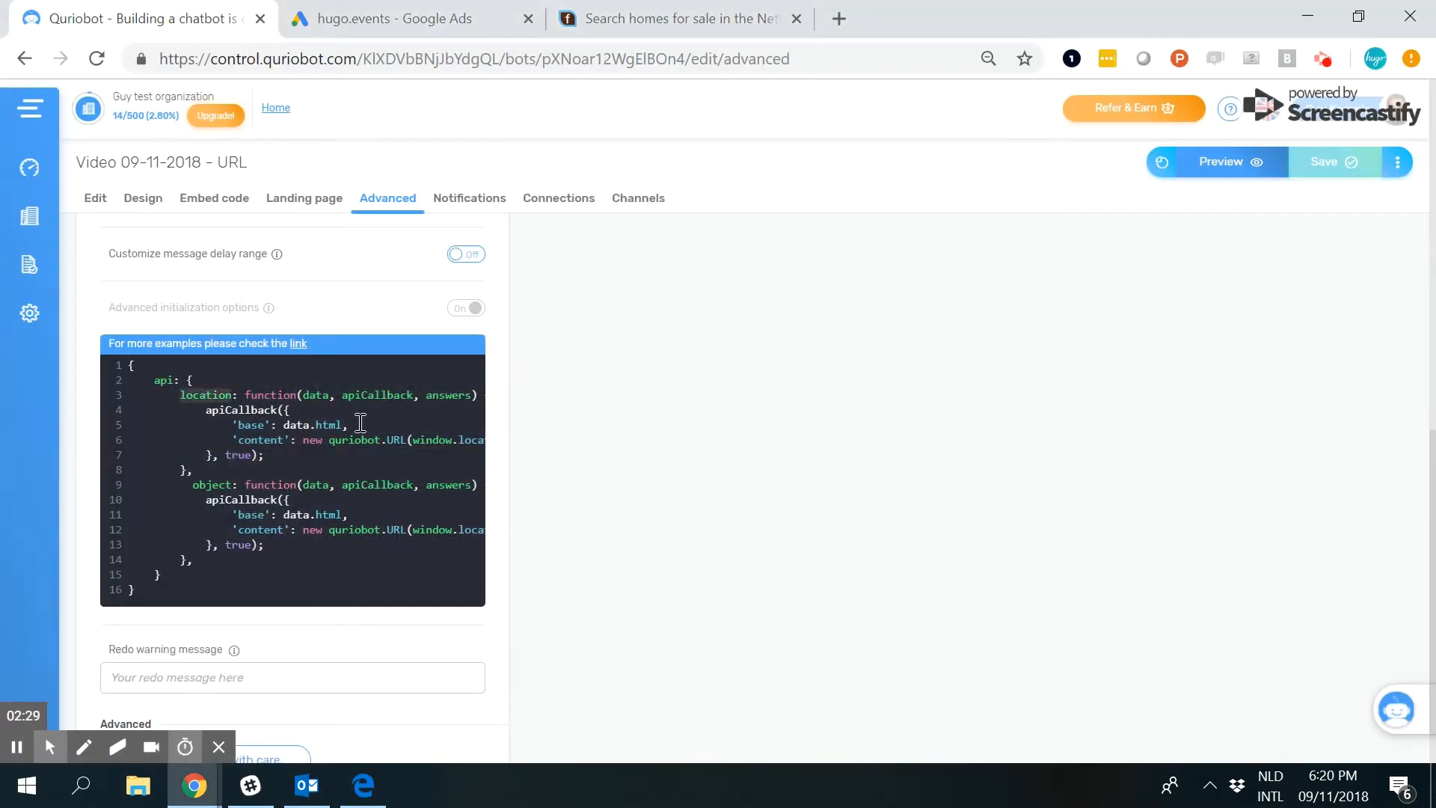
click(434, 439)
key(Right)
key(Right)
key(Right)
key(Right)
key(Right)
key(Right)
key(Right)
key(Right)
key(Right)
key(Right)
key(Right)
key(Right)
key(Right)
key(Right)
key(Right)
key(Right)
key(Right)
key(Right)
key(Right)
key(Right)
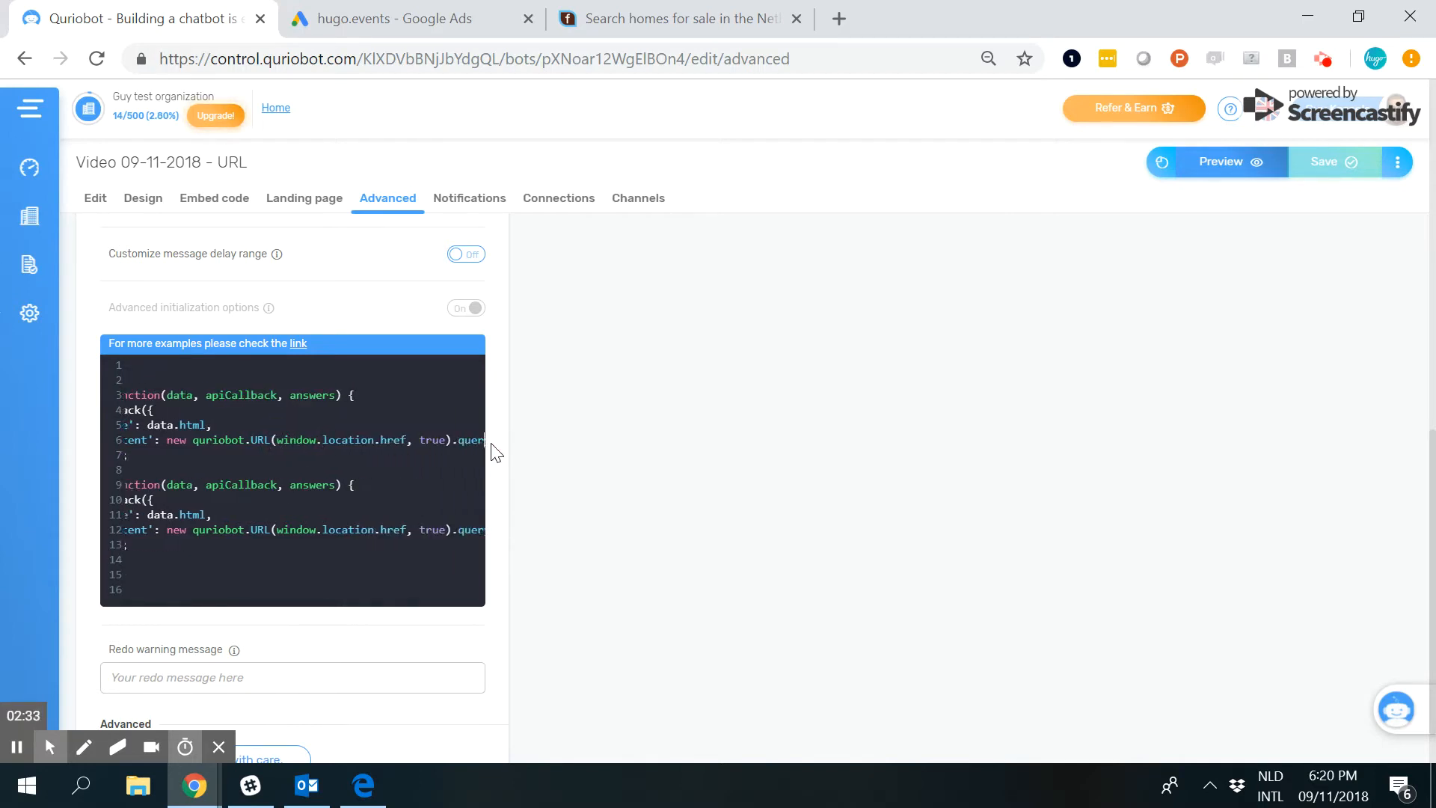
key(Right)
key(Right)
key(Right)
key(Right)
key(Right)
key(Right)
key(Right)
key(Right)
key(Right)
key(Right)
key(Right)
key(Right)
key(Right)
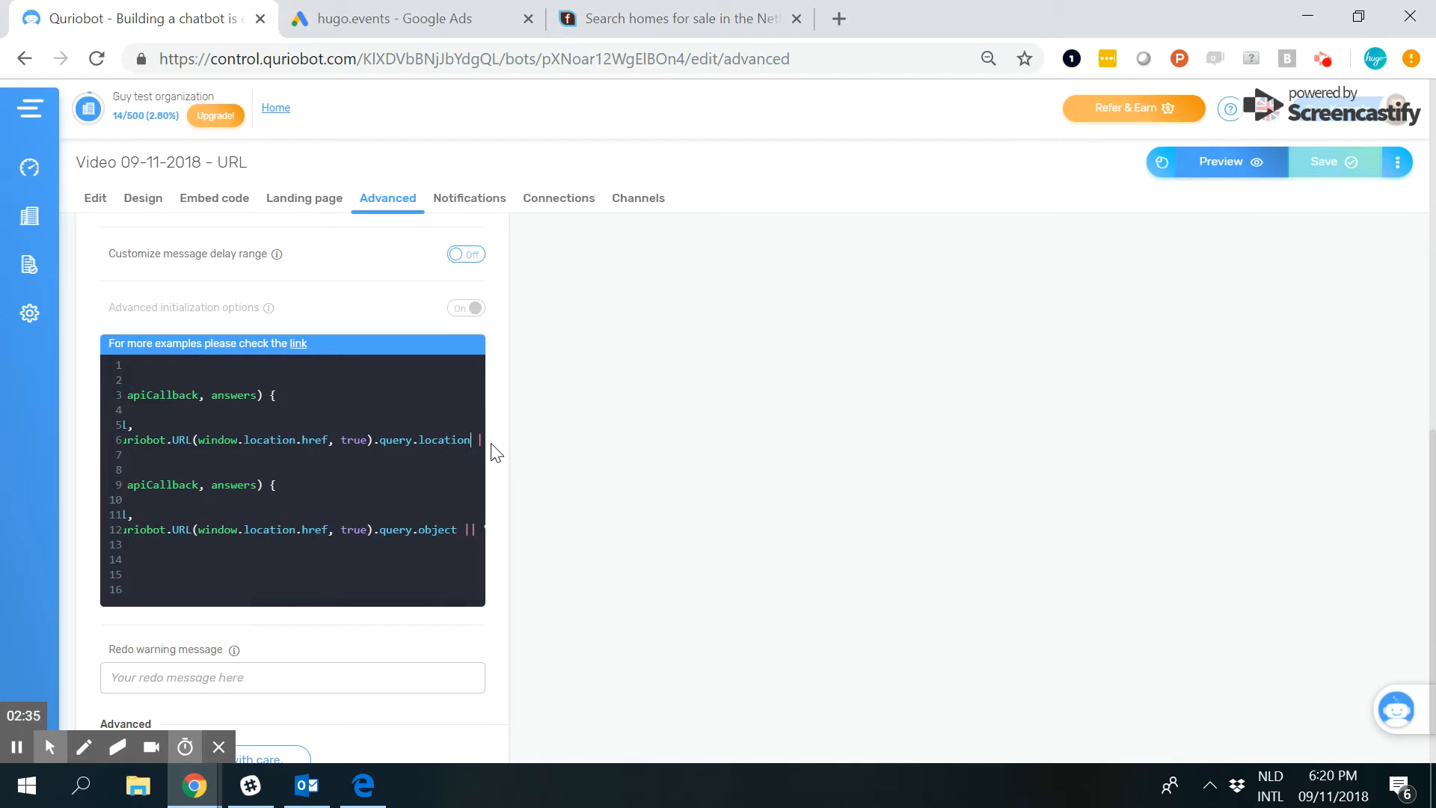
double_click(452, 441)
Select the whole location function block in the initialization code, from the api opening brace to its closing brace.
click(257, 465)
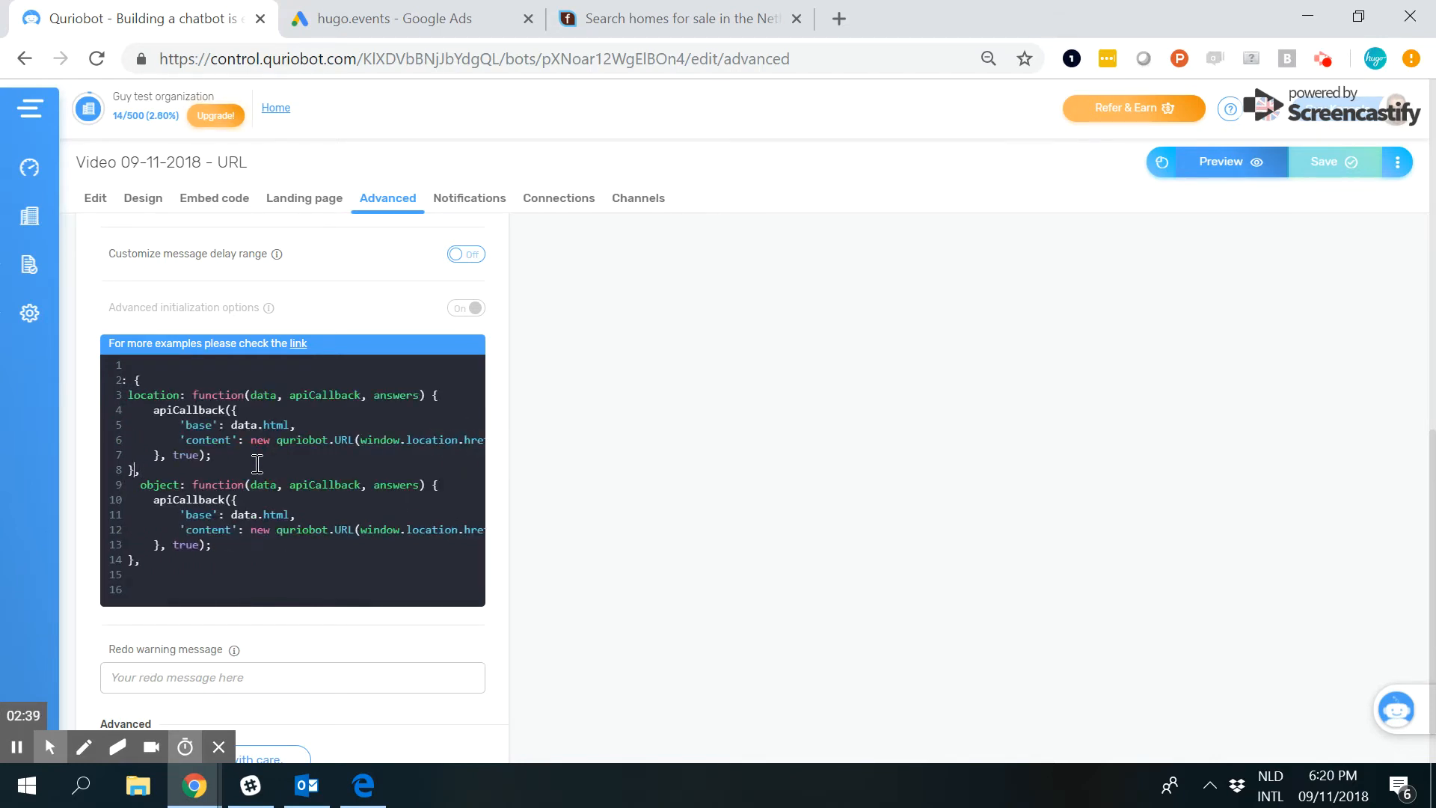
key(Left)
key(Left)
key(Left)
key(Left)
key(Left)
key(Left)
key(Left)
key(Left)
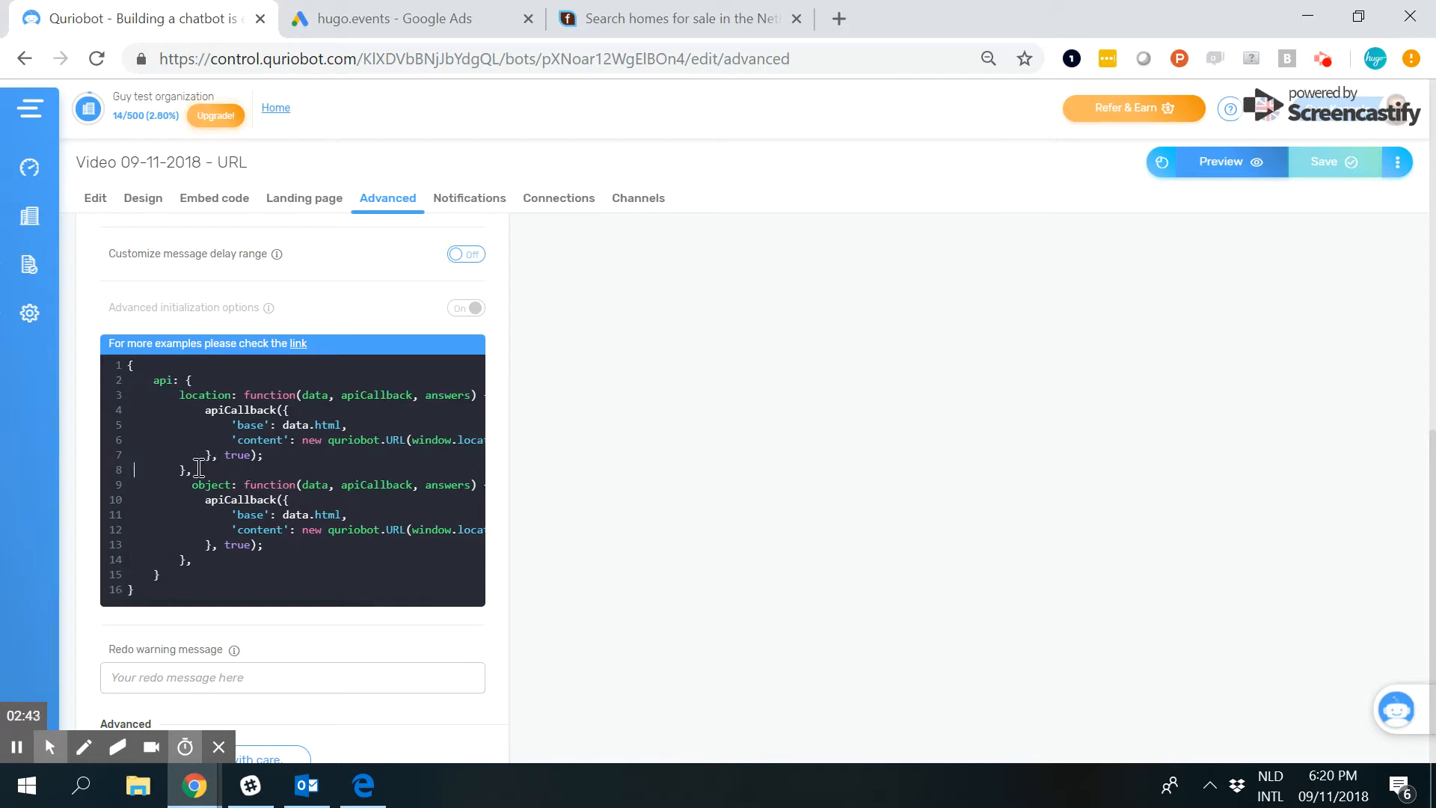
drag(189, 381, 191, 470)
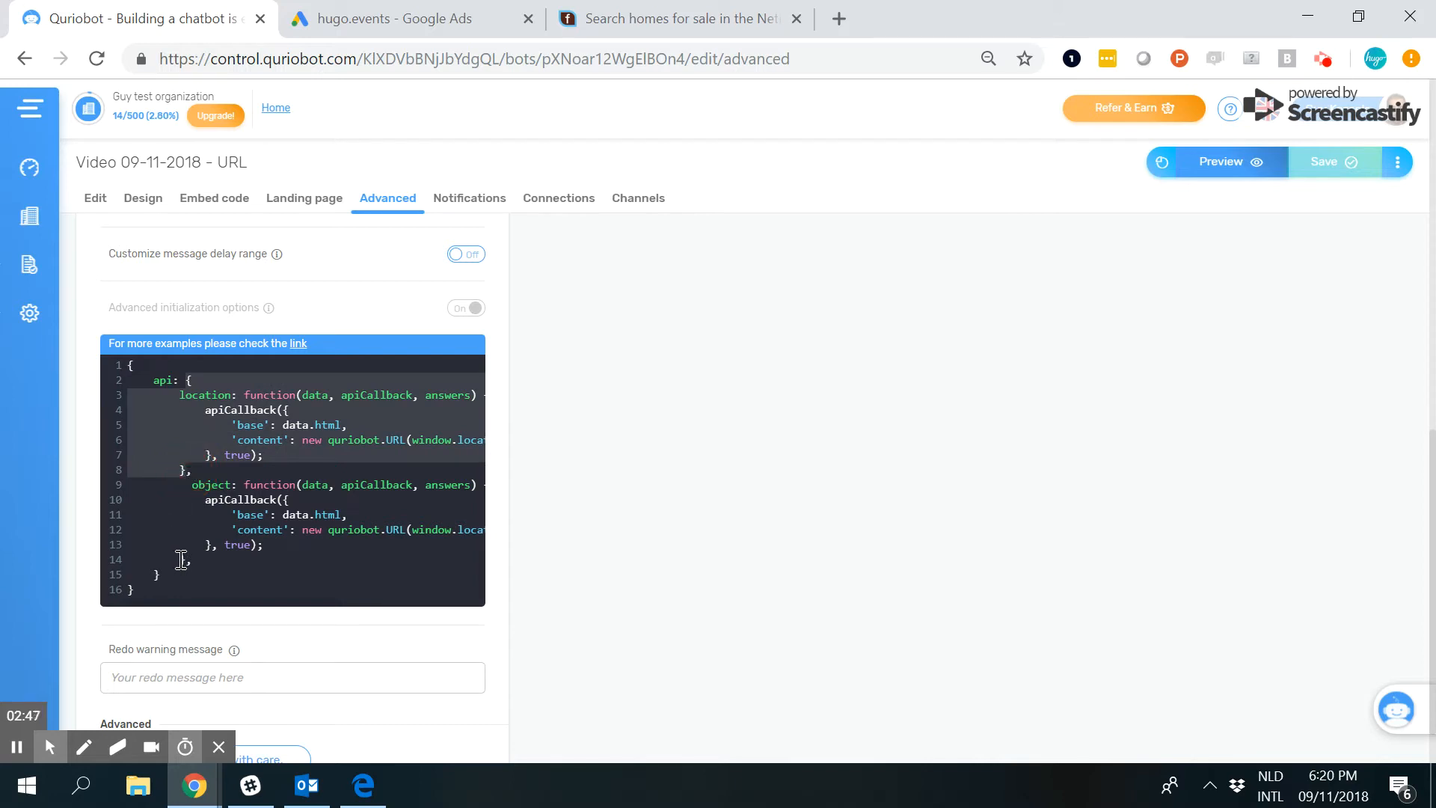
Highlight the object function name, and compare the query.location and query.object parameters in the initialization code.
click(210, 486)
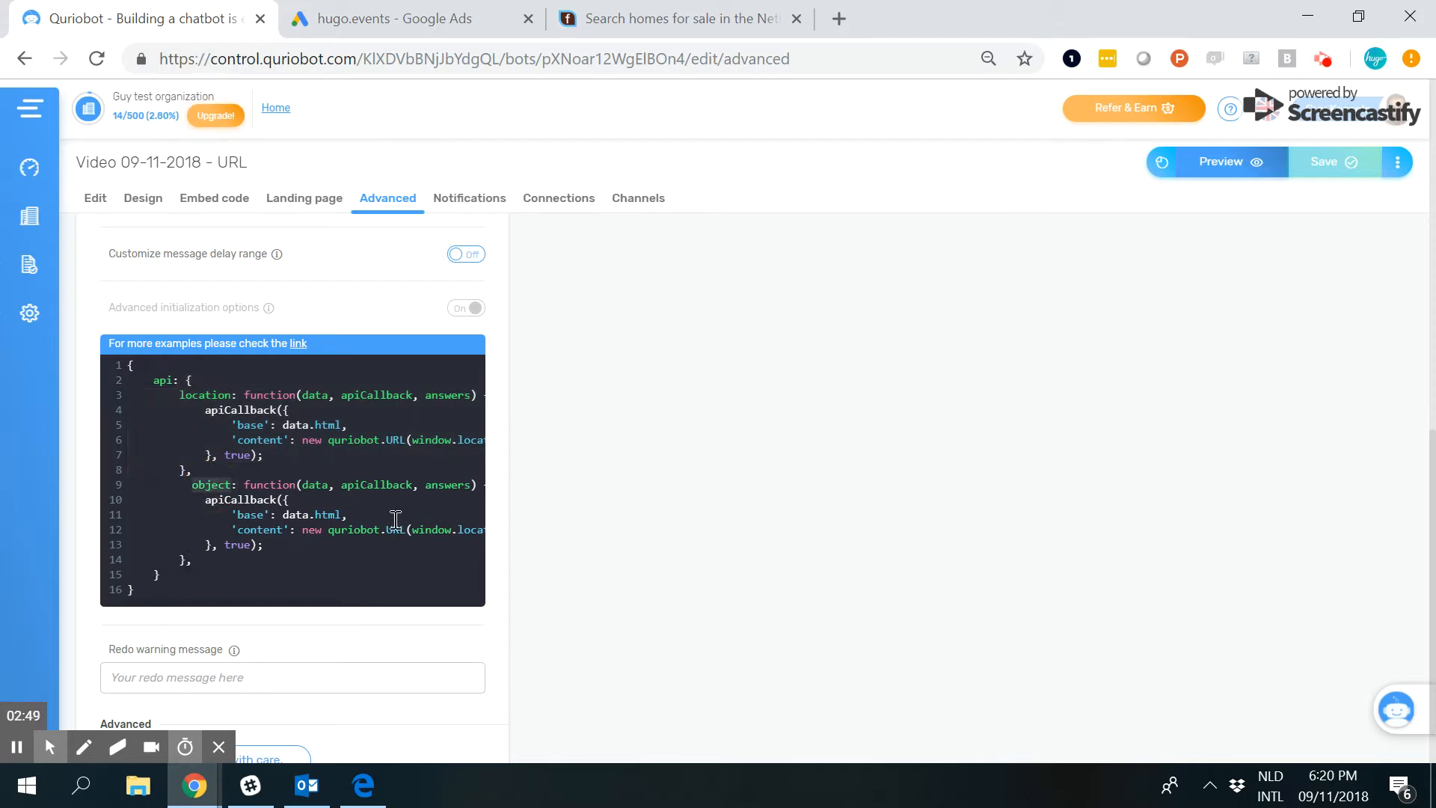
click(389, 512)
key(Right)
key(Right)
key(Right)
key(Right)
key(Right)
key(Right)
key(Right)
key(Right)
key(Right)
key(Right)
key(Right)
key(Right)
key(Right)
key(Right)
key(Right)
key(Right)
key(Right)
key(Right)
key(Right)
key(Right)
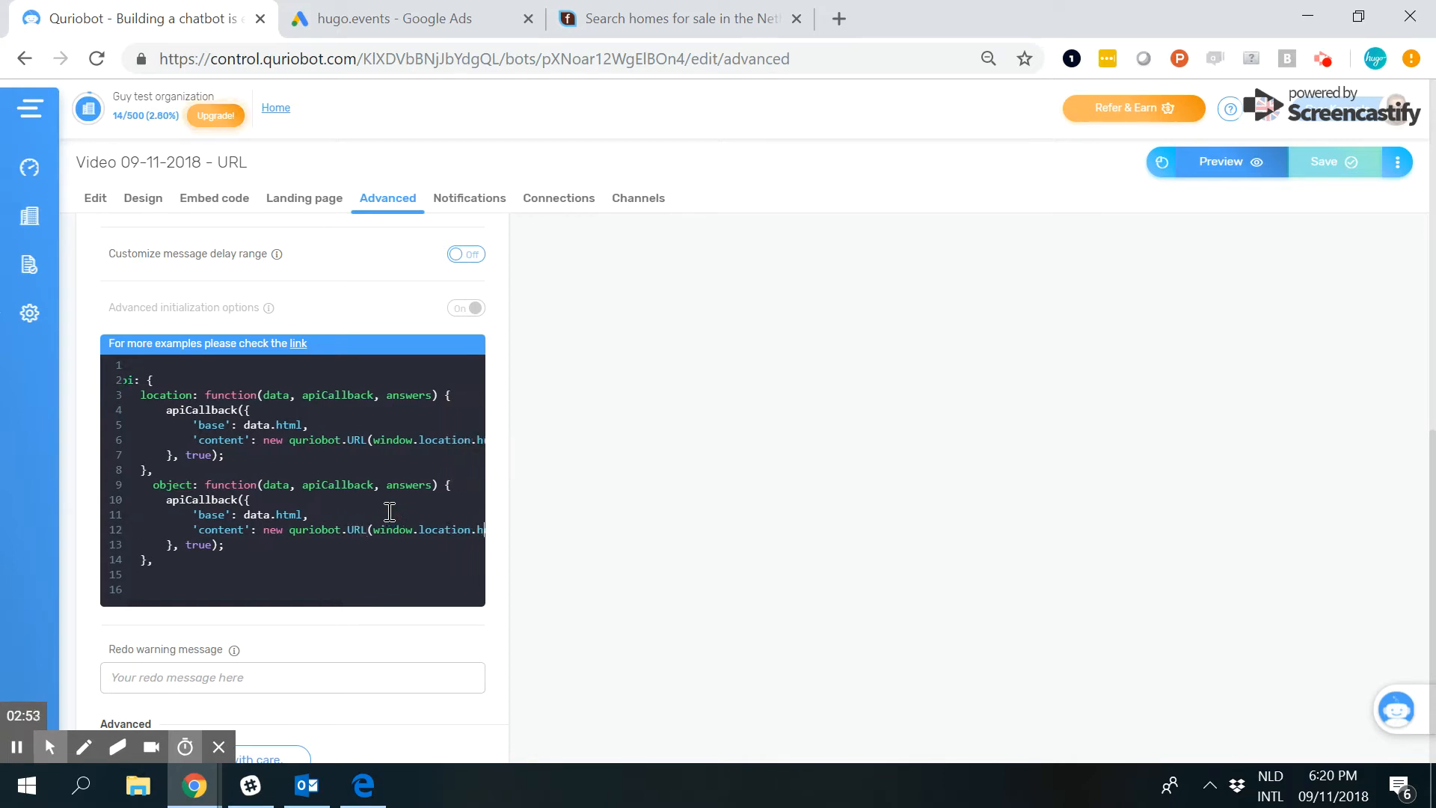
key(Right)
key(Right)
key(Right)
key(Right)
key(Right)
key(Right)
key(Right)
key(Right)
key(Right)
key(Right)
key(Right)
key(Right)
key(Right)
key(Right)
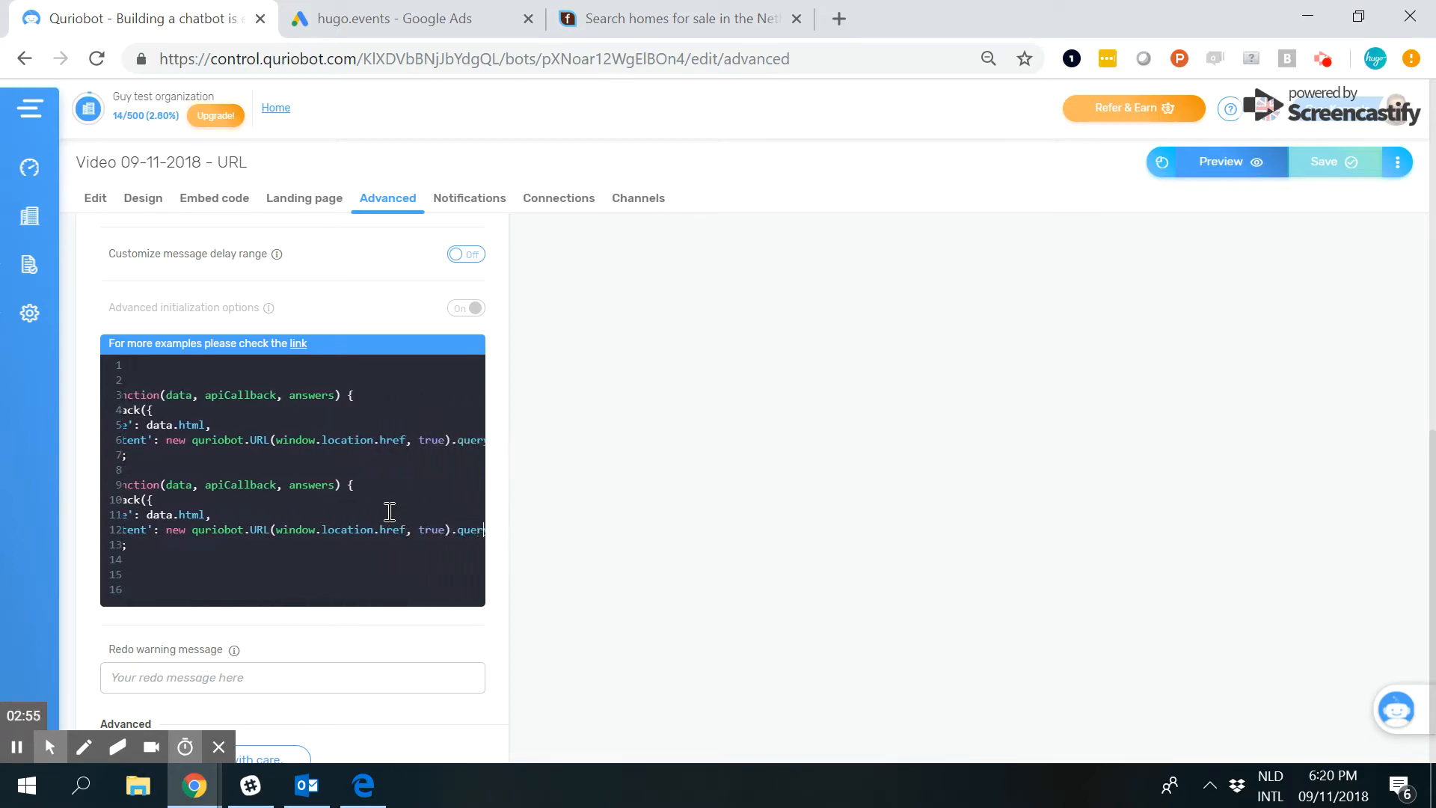
key(Right)
key(Right)
key(Right)
key(Right)
key(Right)
key(Right)
key(Right)
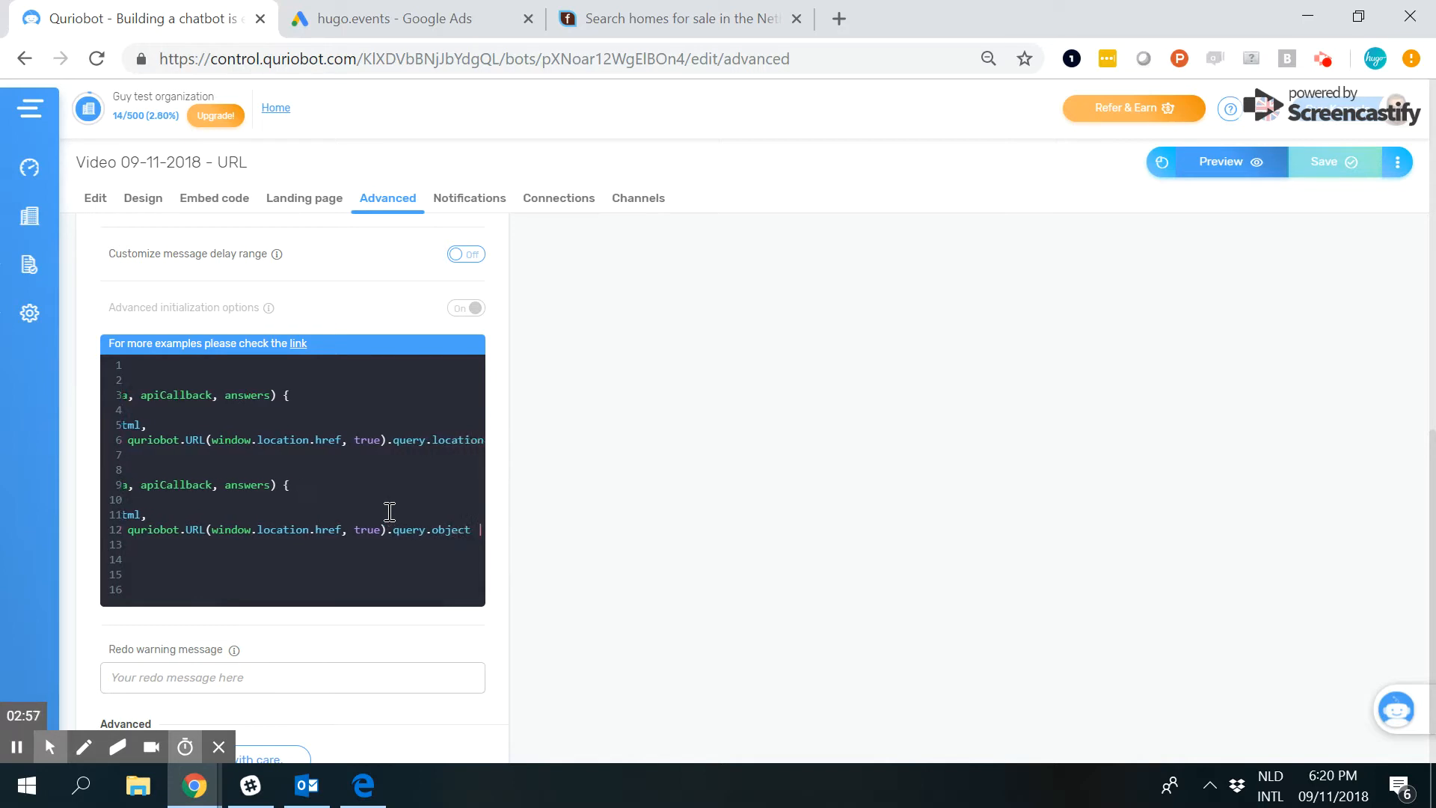
double_click(454, 439)
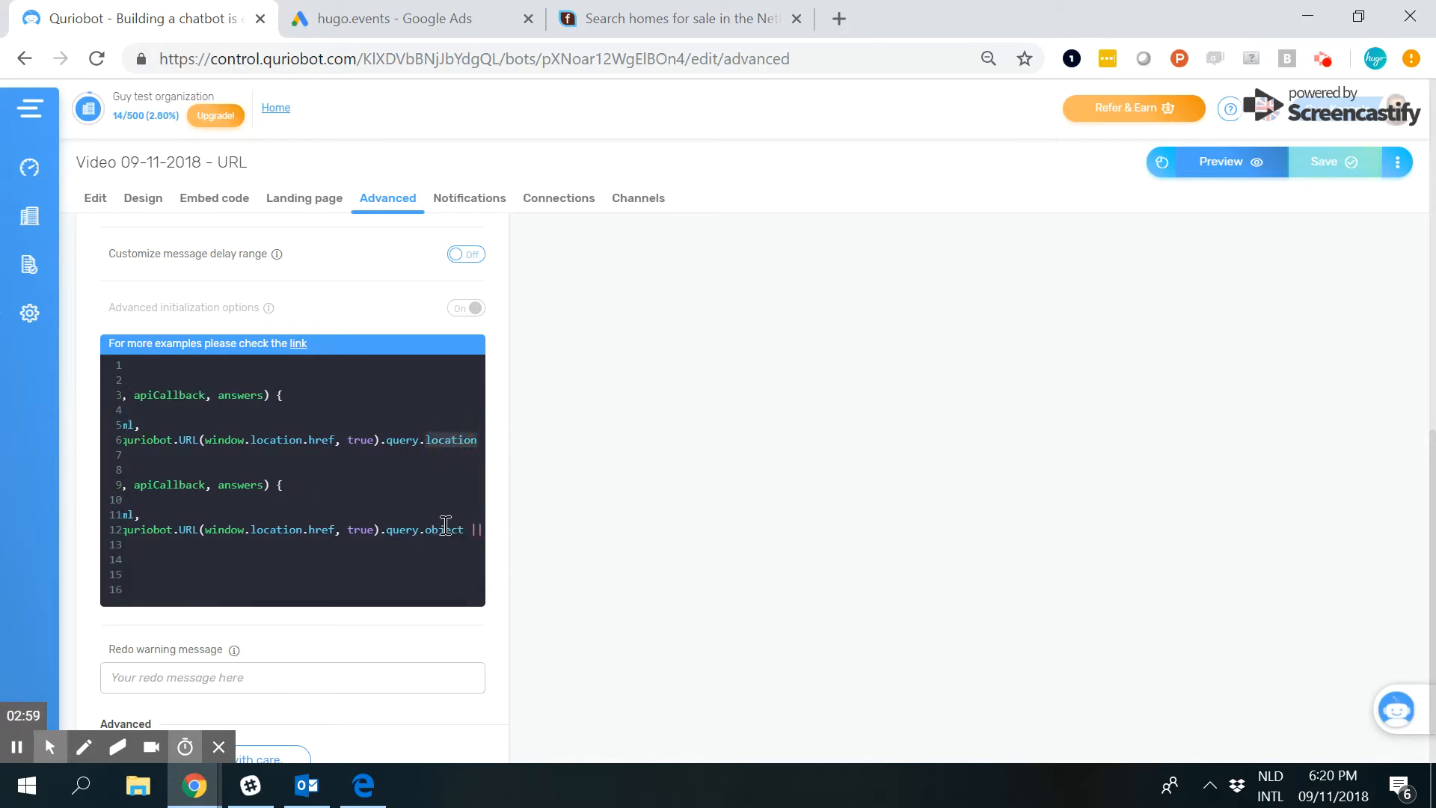
double_click(445, 528)
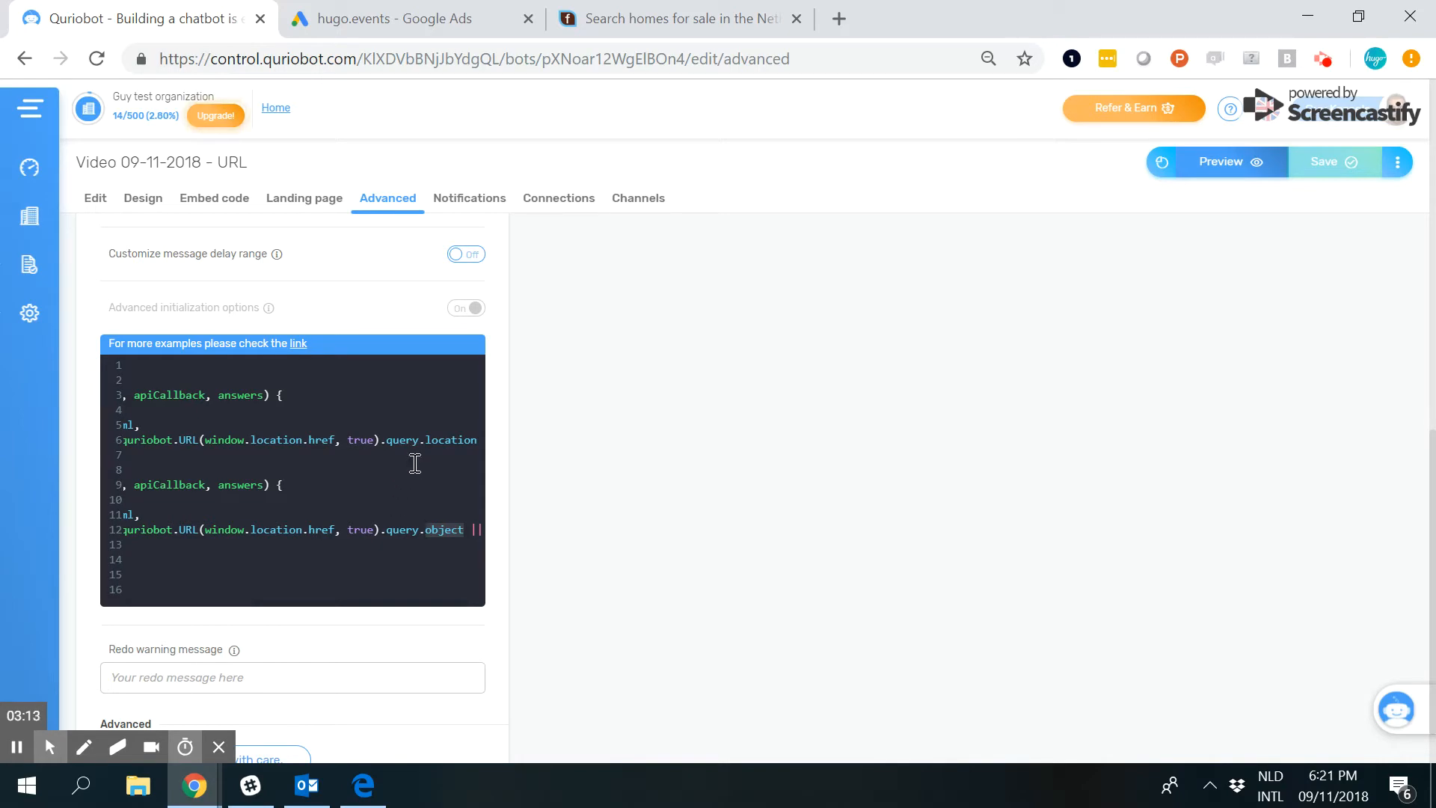
Return to the bot's step editor and view the full set of available step types, including GoTo.
click(93, 204)
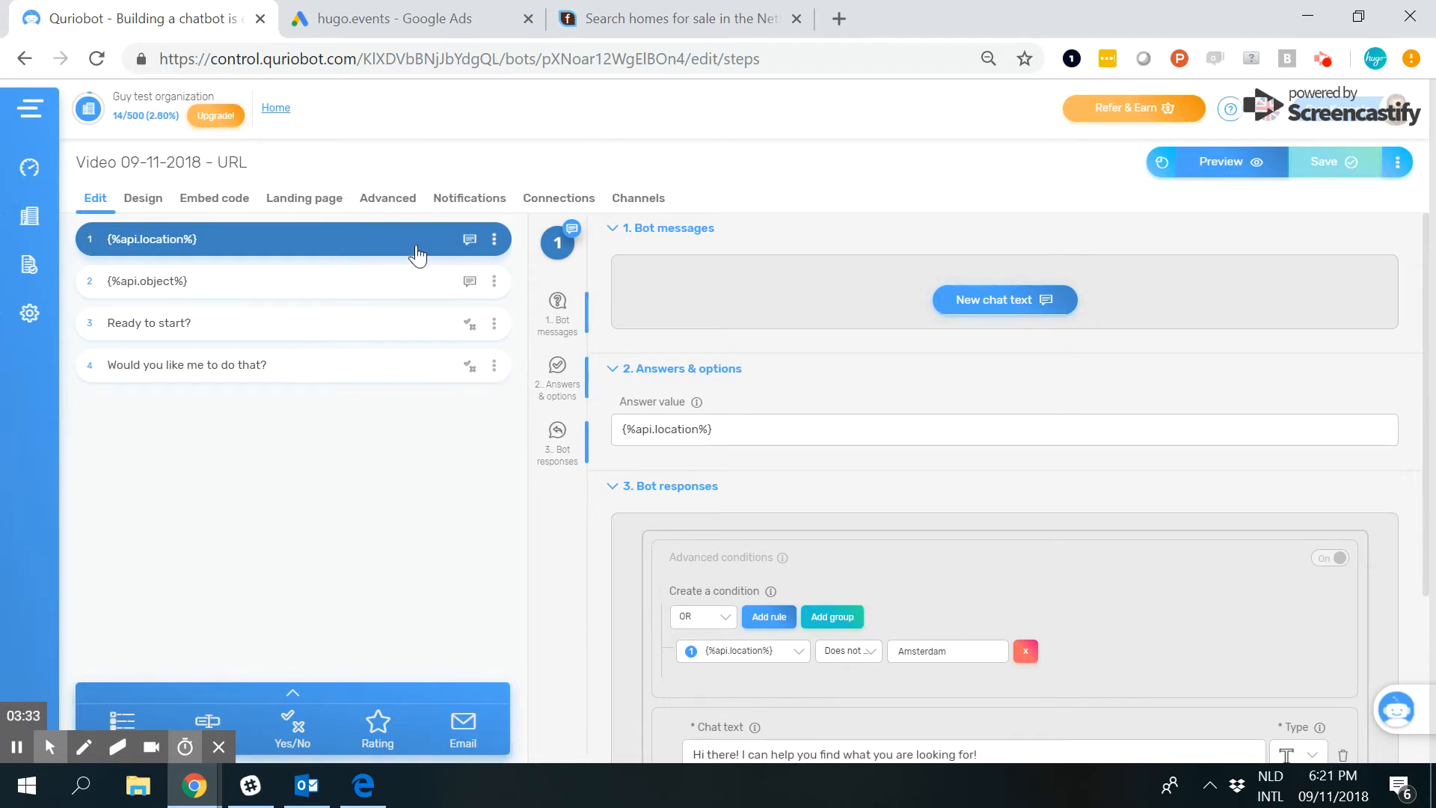
click(287, 694)
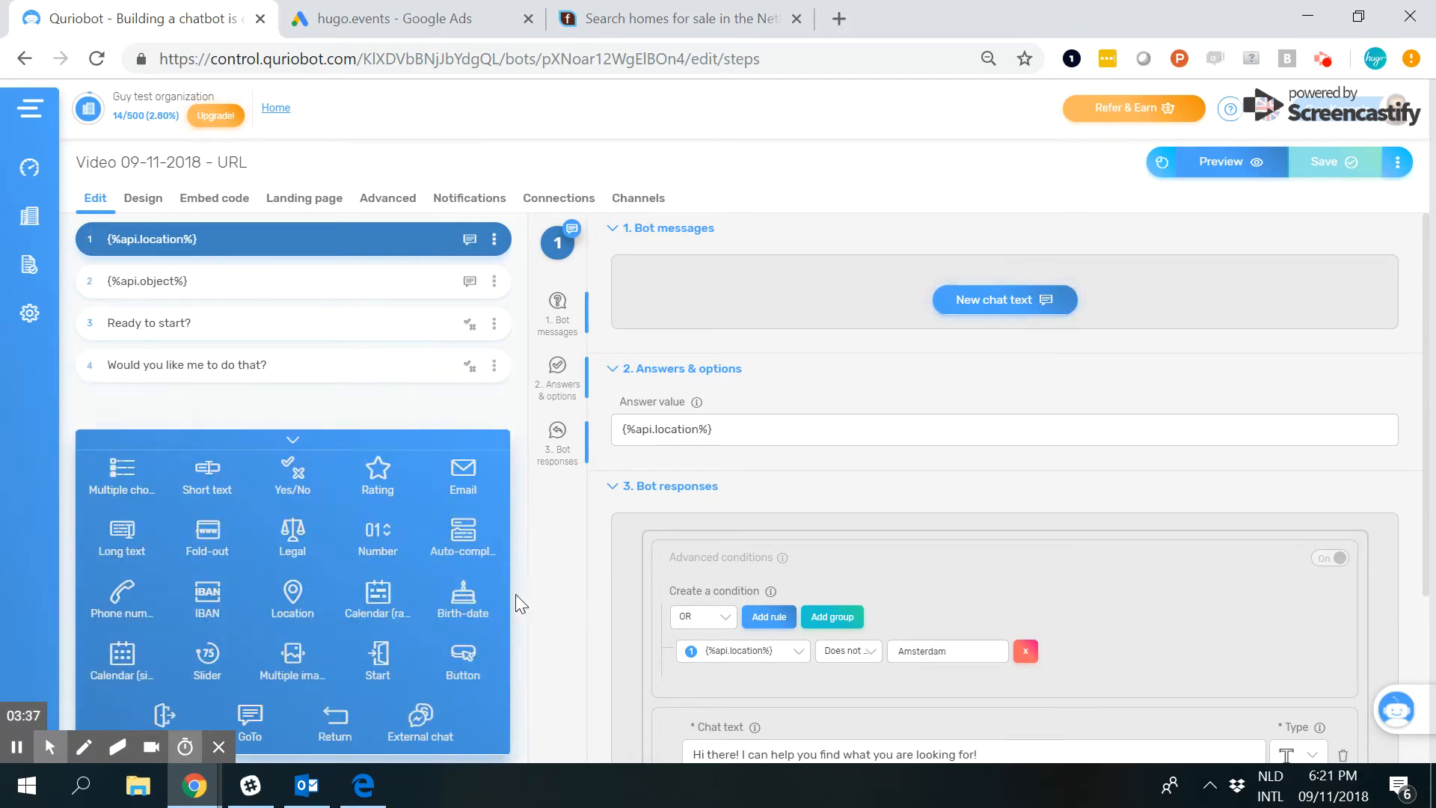
click(298, 441)
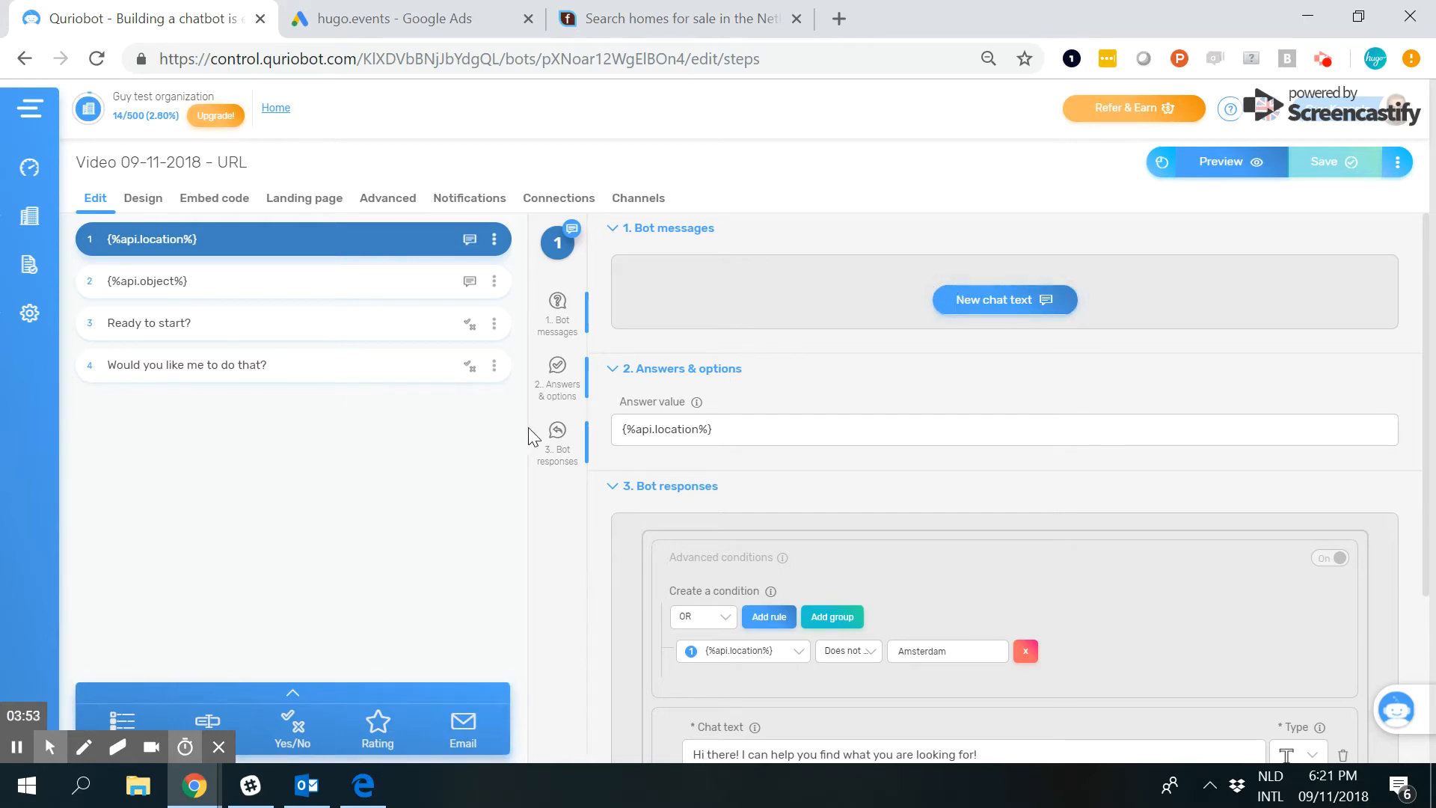
Examine the {%api.location%} answer value of step 1 and the conditions of its bot responses.
drag(627, 431, 712, 429)
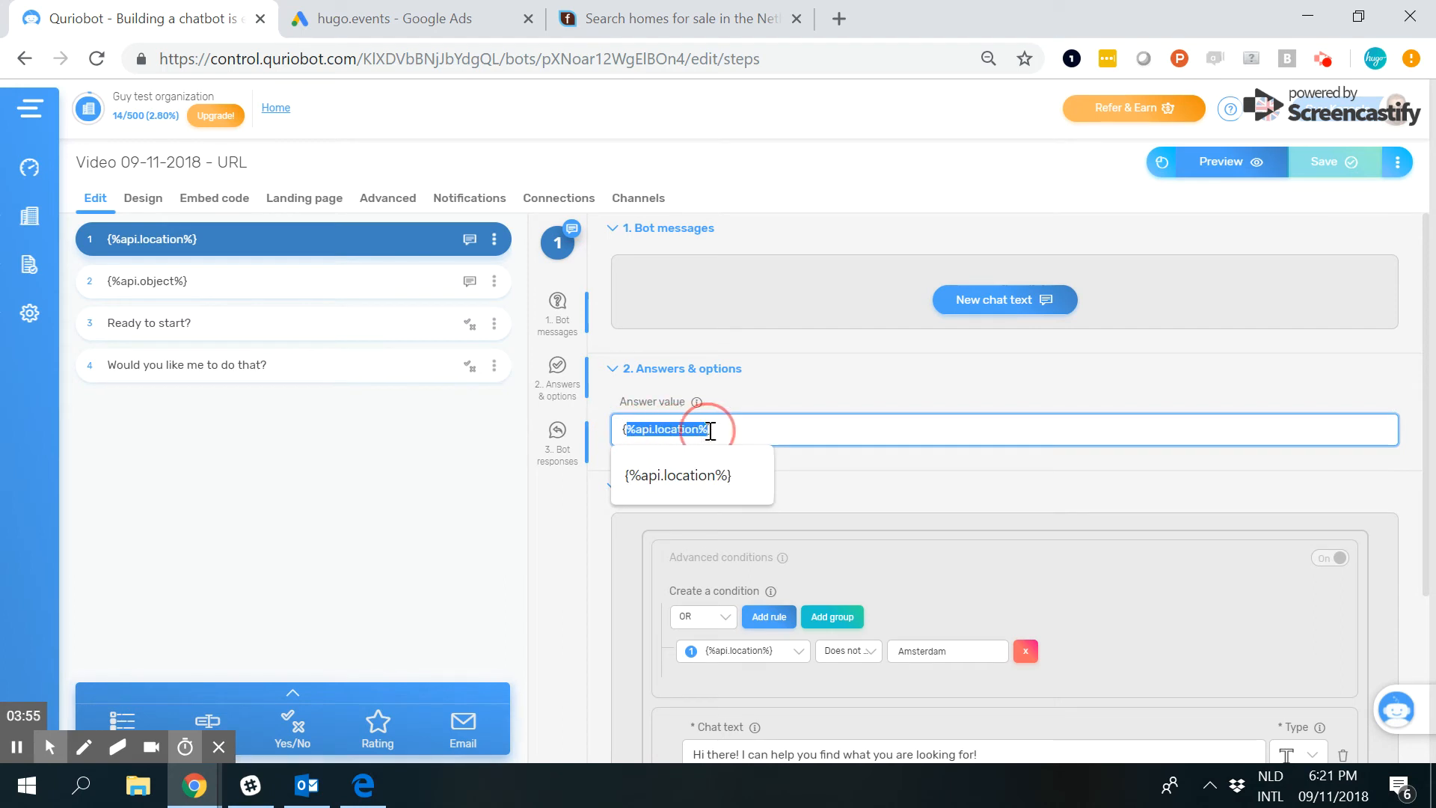
click(729, 430)
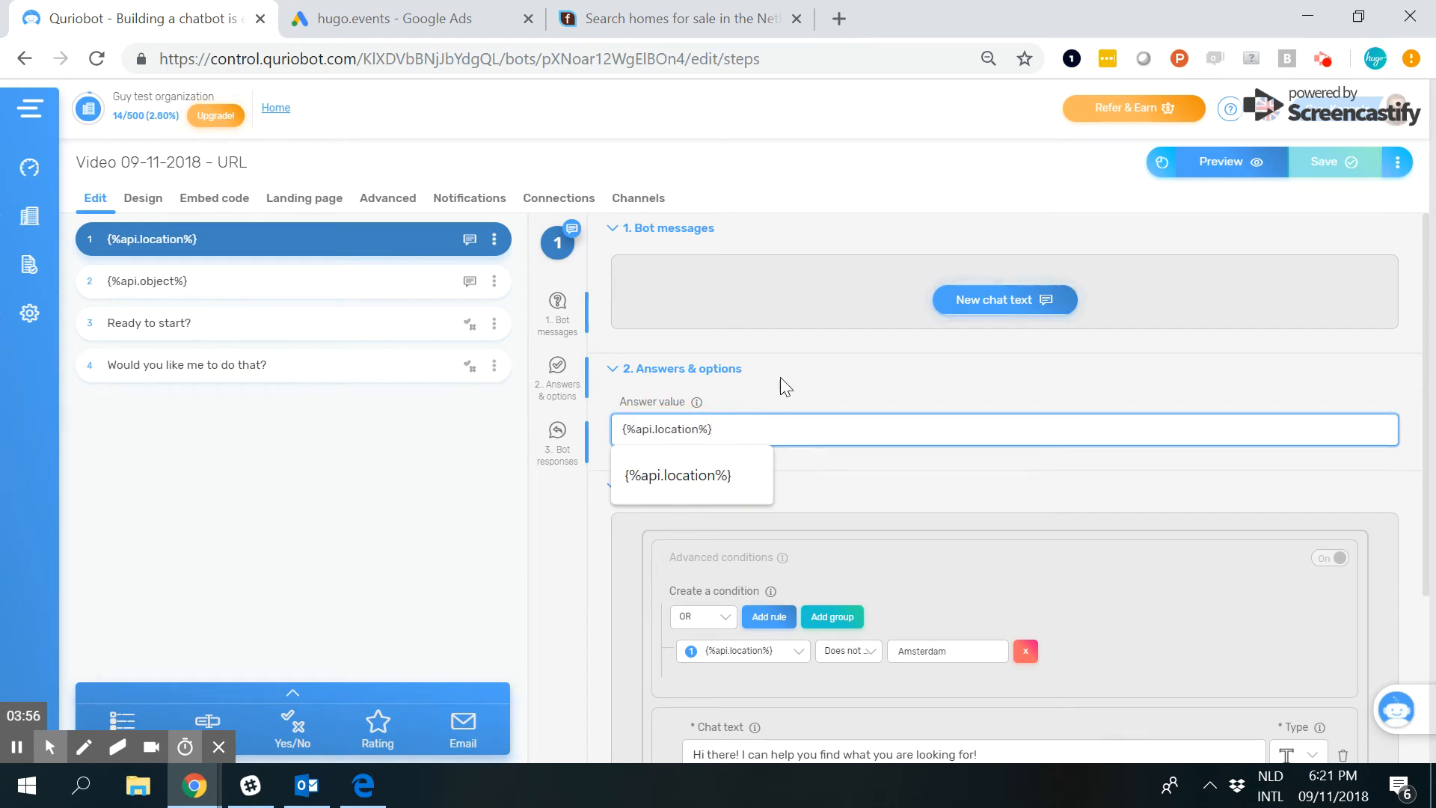
click(851, 193)
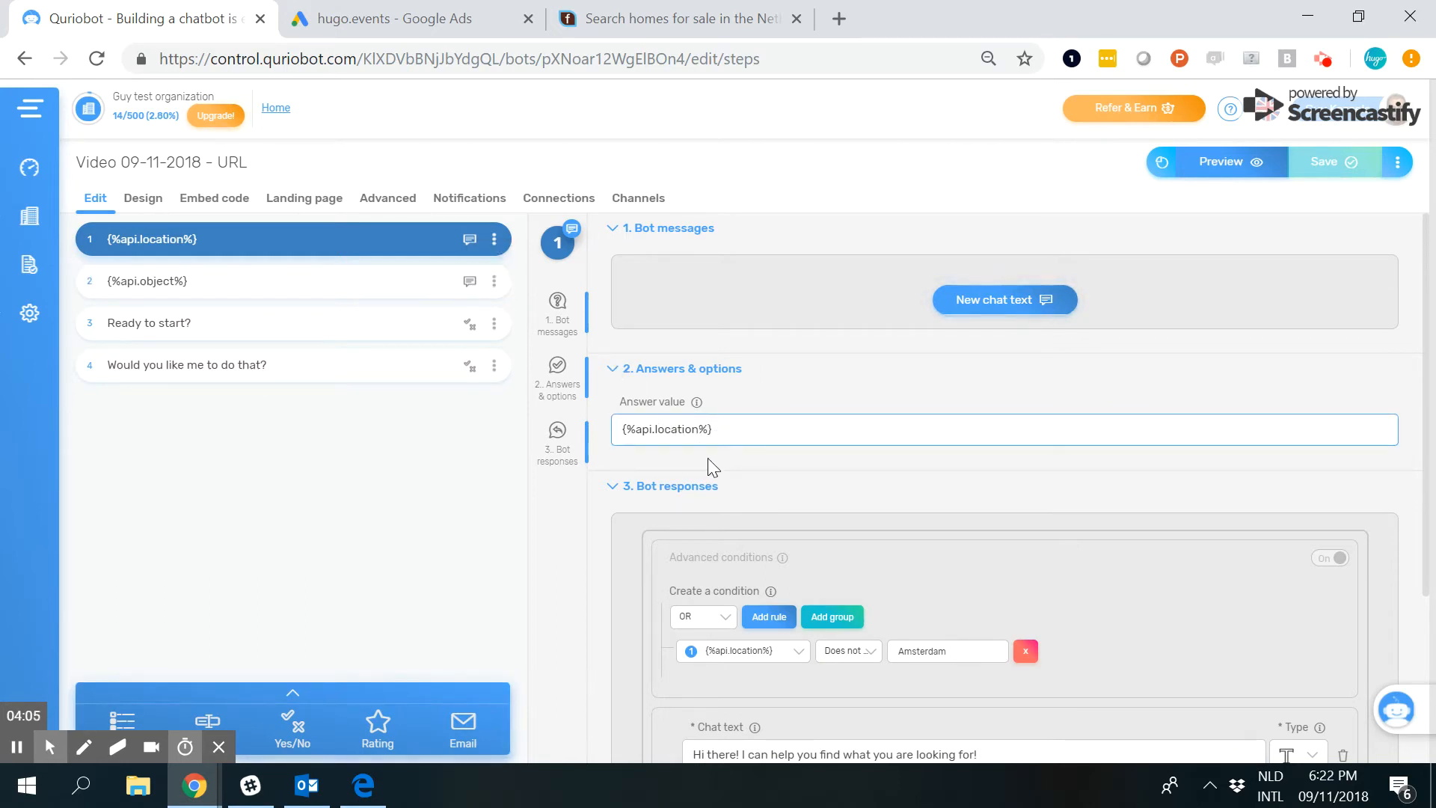
scroll(885, 492, down, 2)
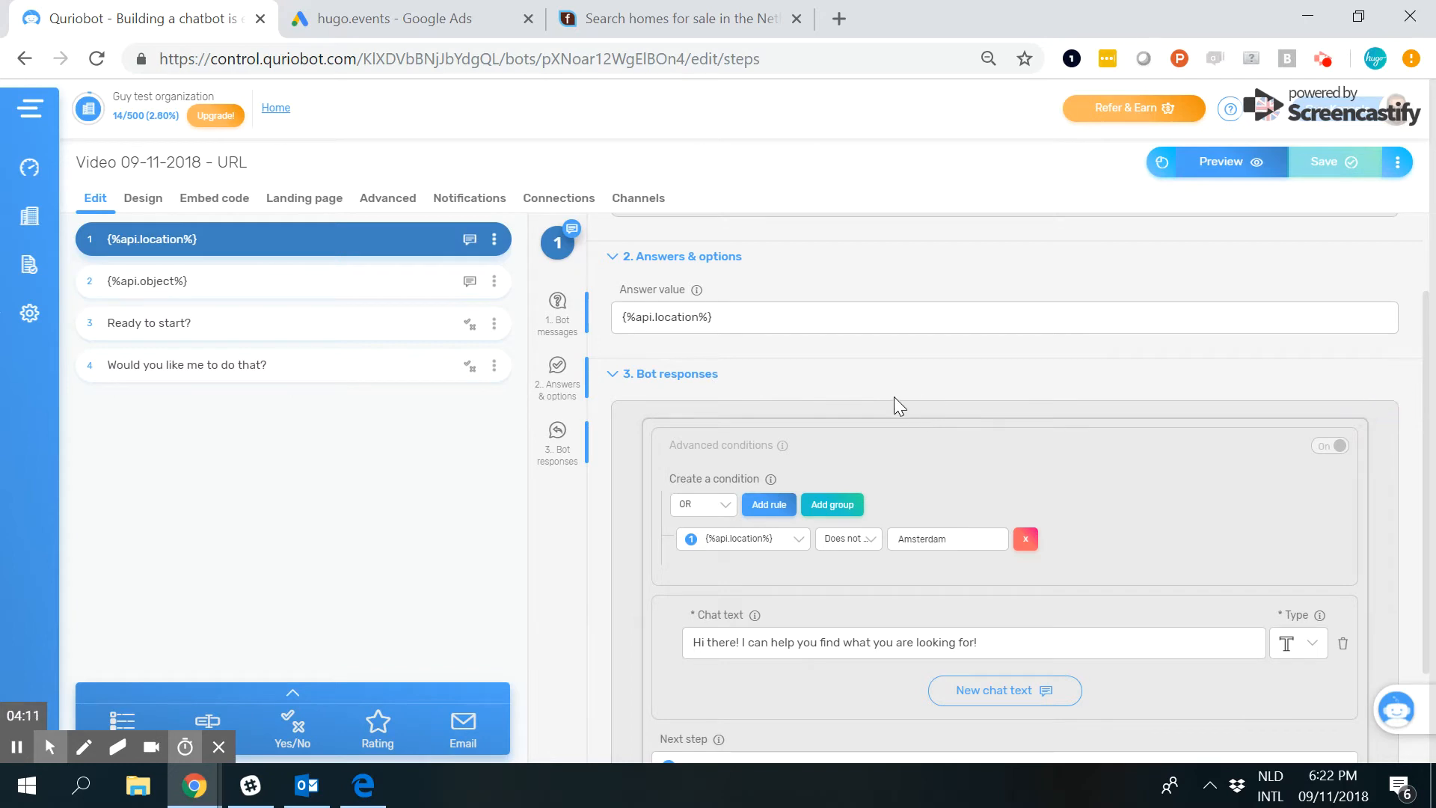
Review the location condition, chat text and next step in step 1's bot responses, and open step 2, {%api.object%}.
scroll(894, 396, down, 2)
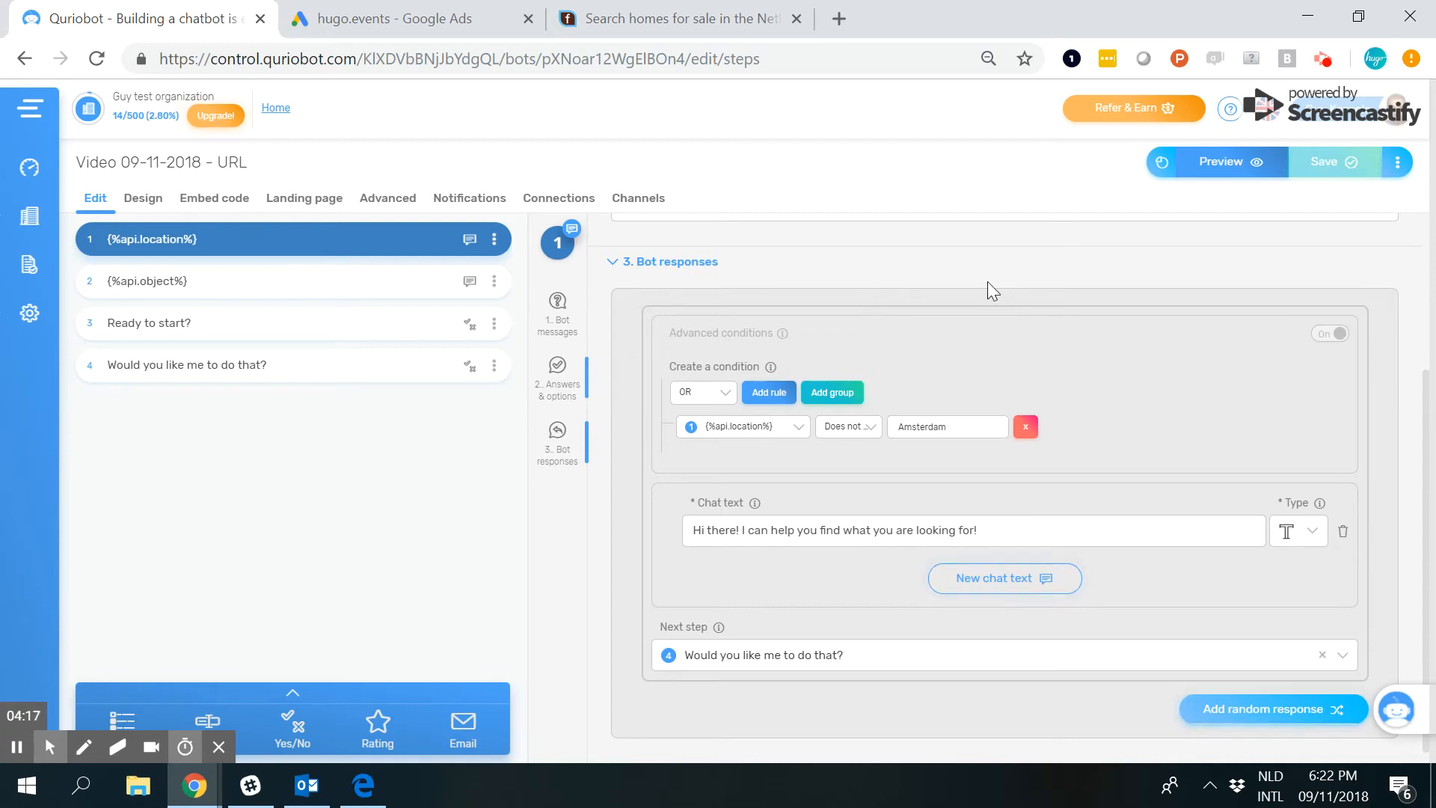
scroll(828, 316, up, 2)
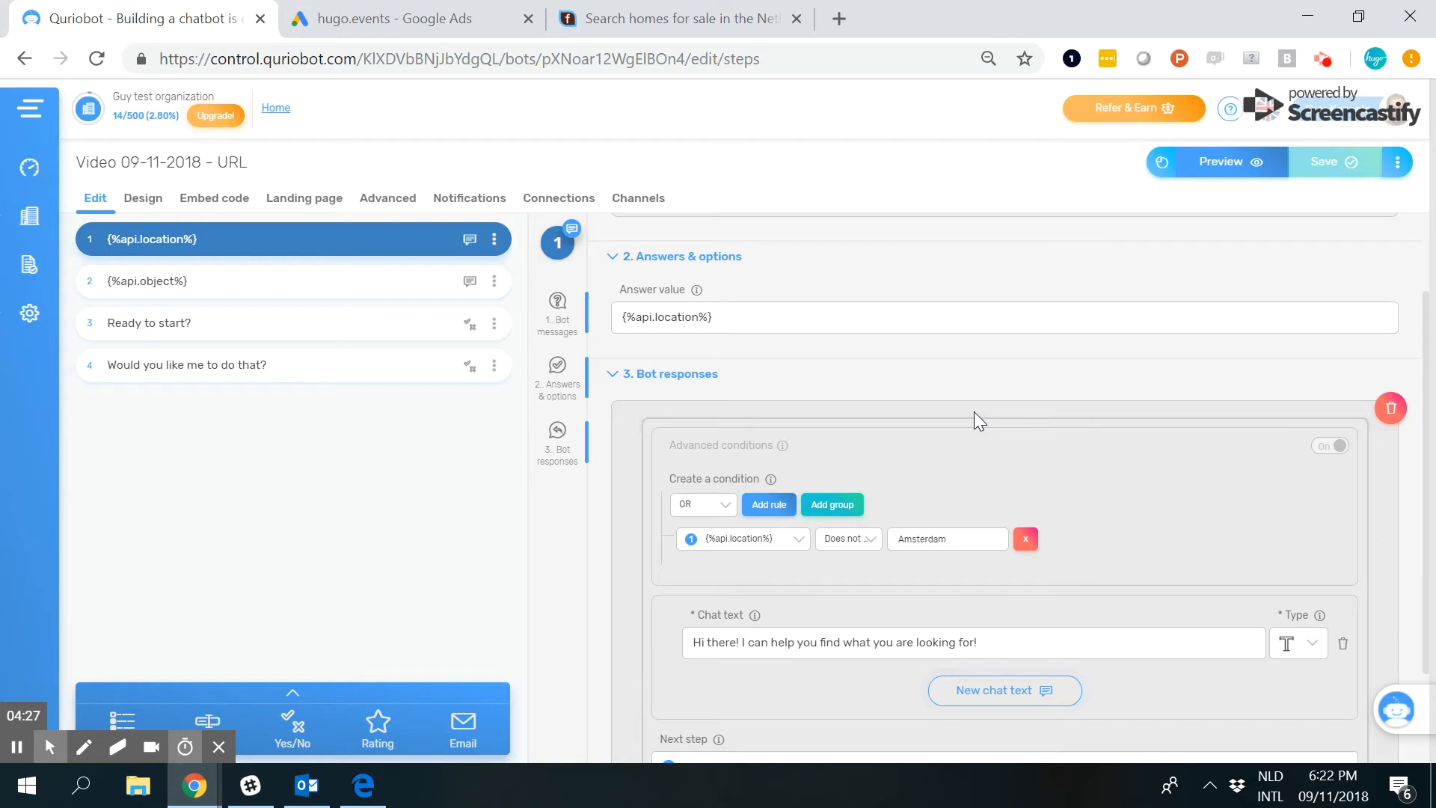
scroll(882, 400, up, 2)
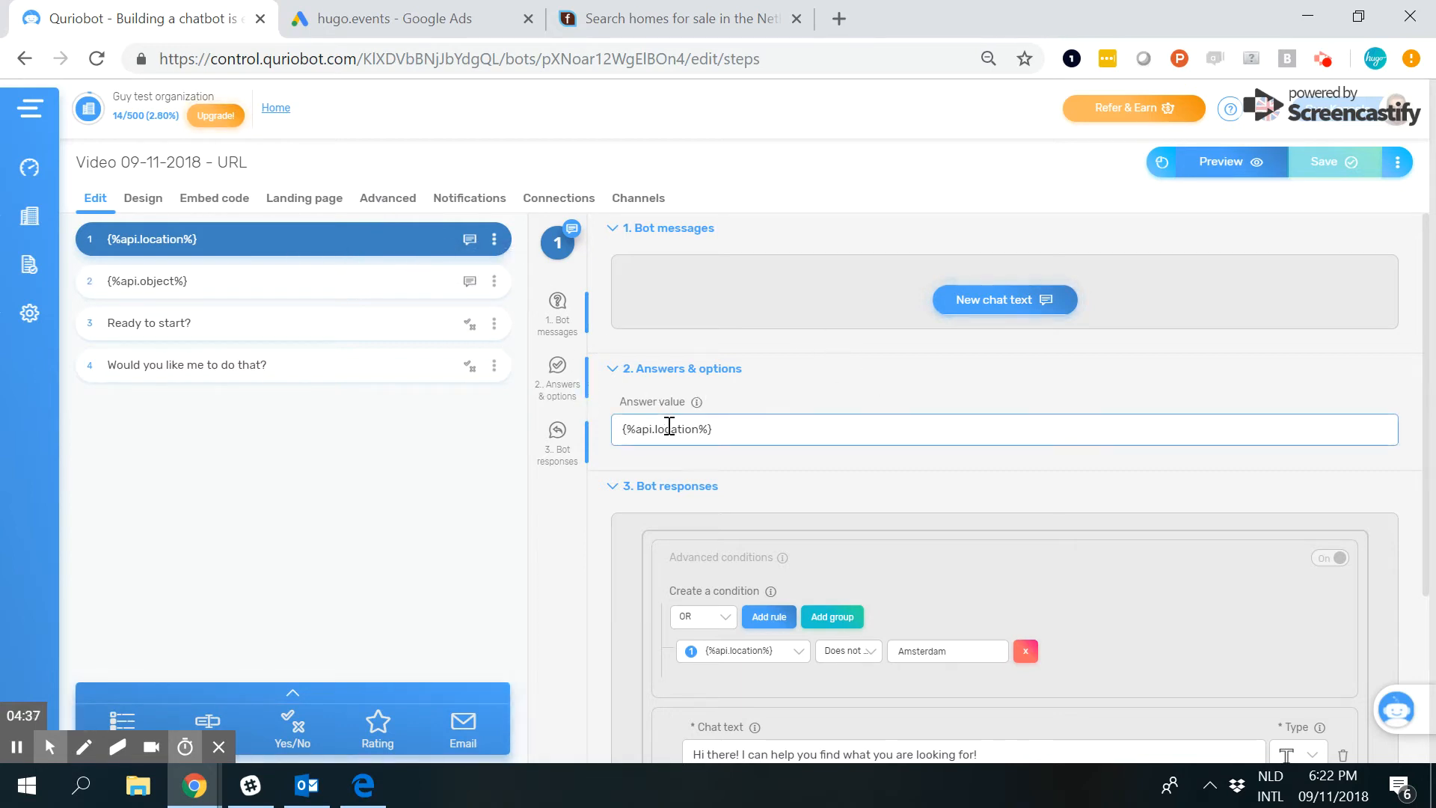
click(423, 273)
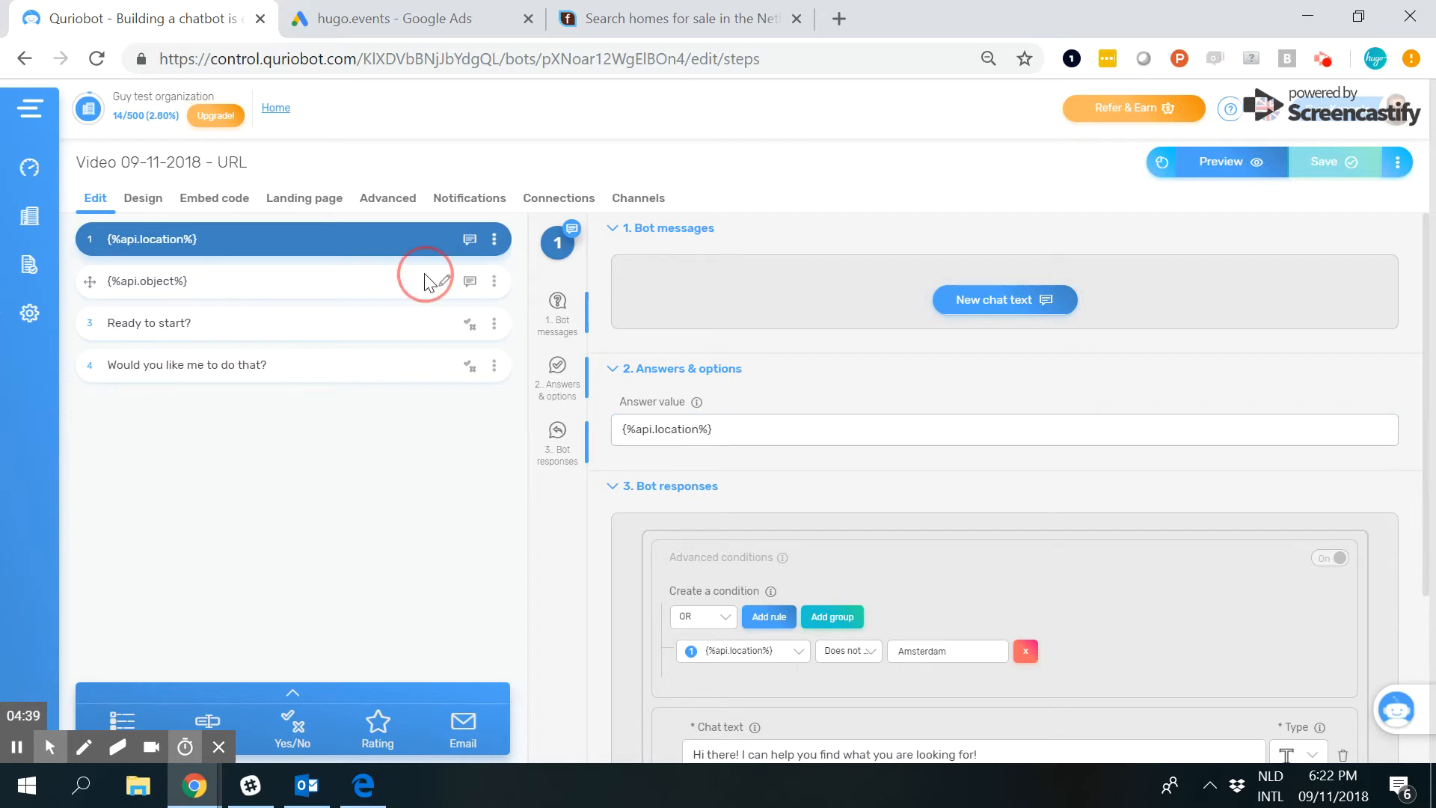
click(664, 430)
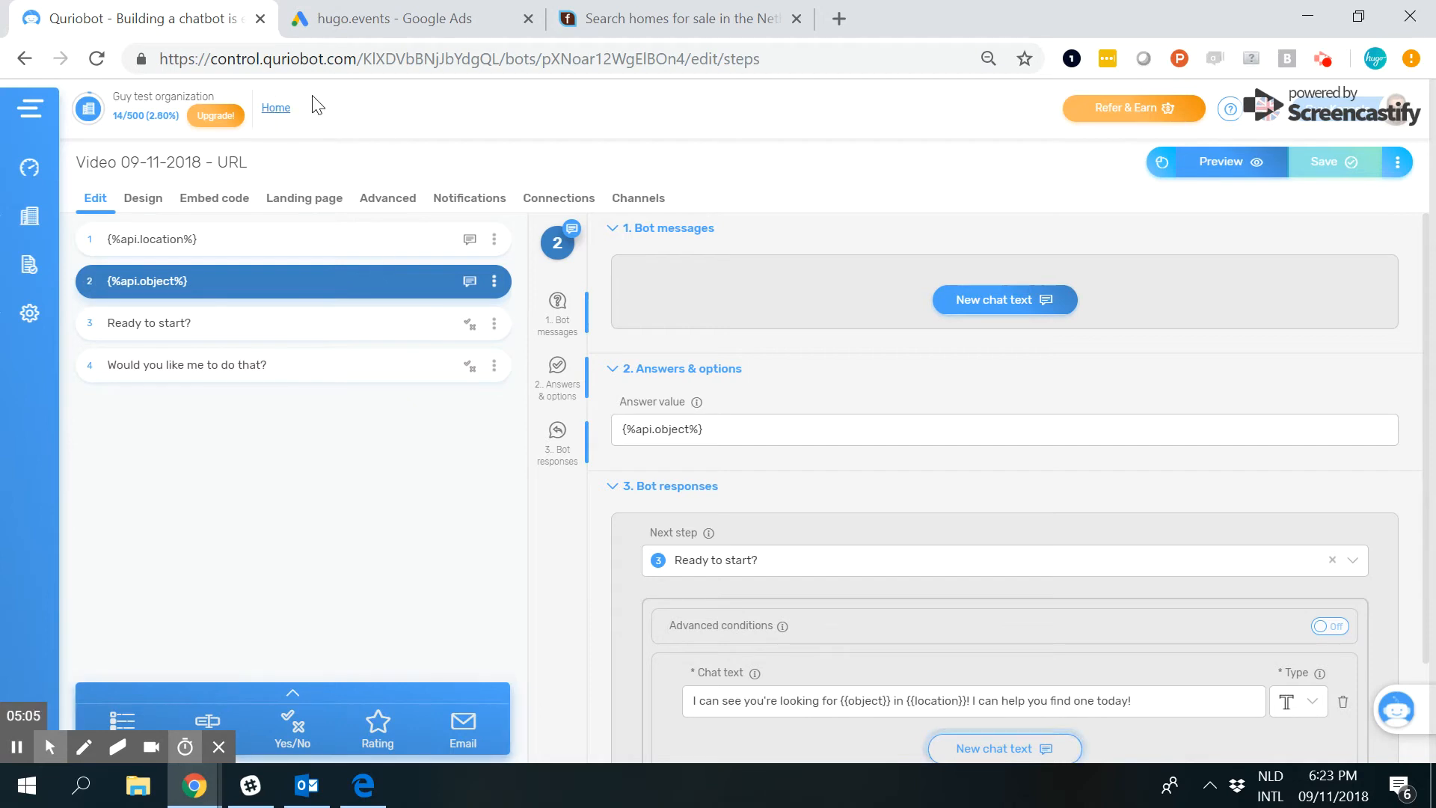
Check the location variable's name and linked step in the bot's advanced settings, and return to the step editor.
click(374, 202)
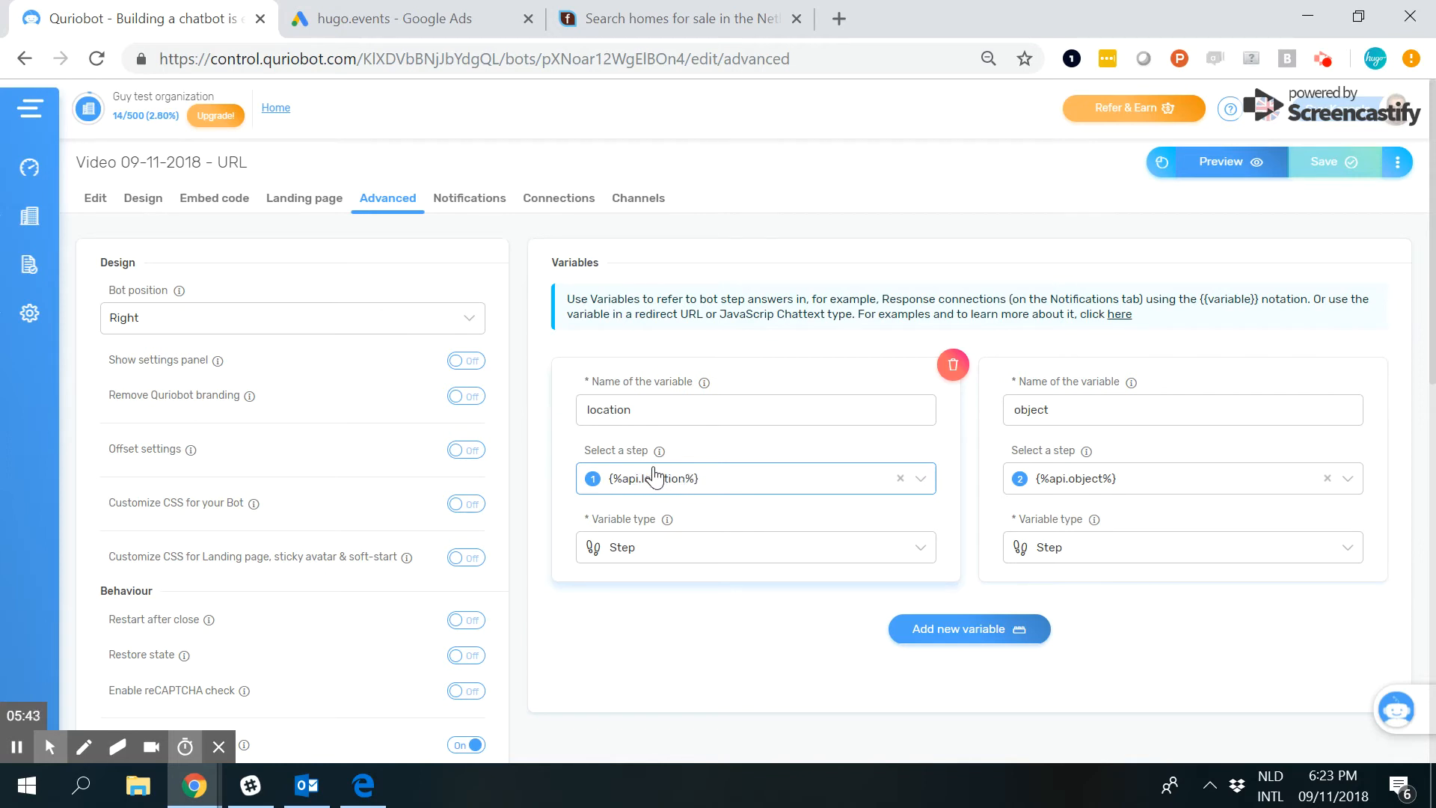
click(648, 417)
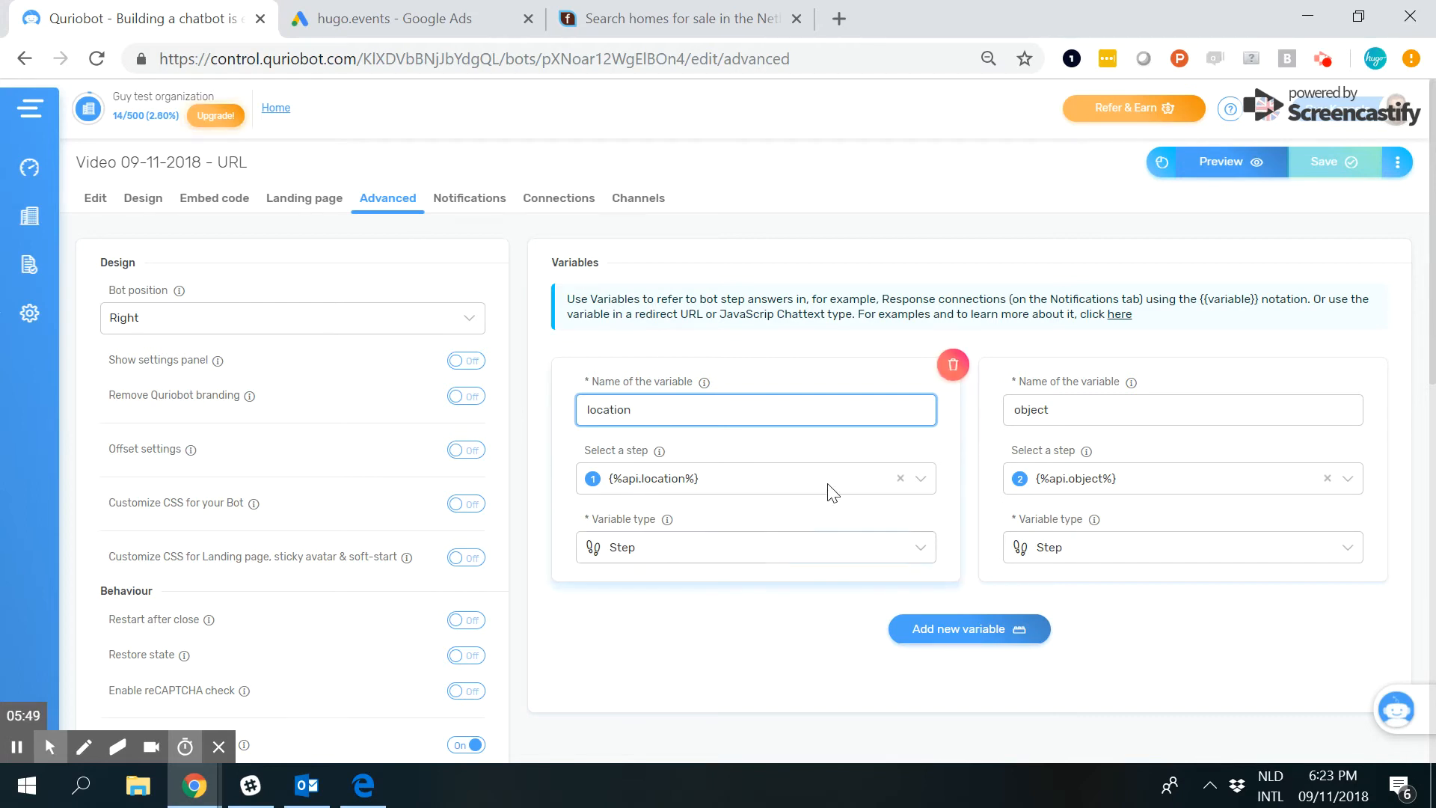
click(86, 202)
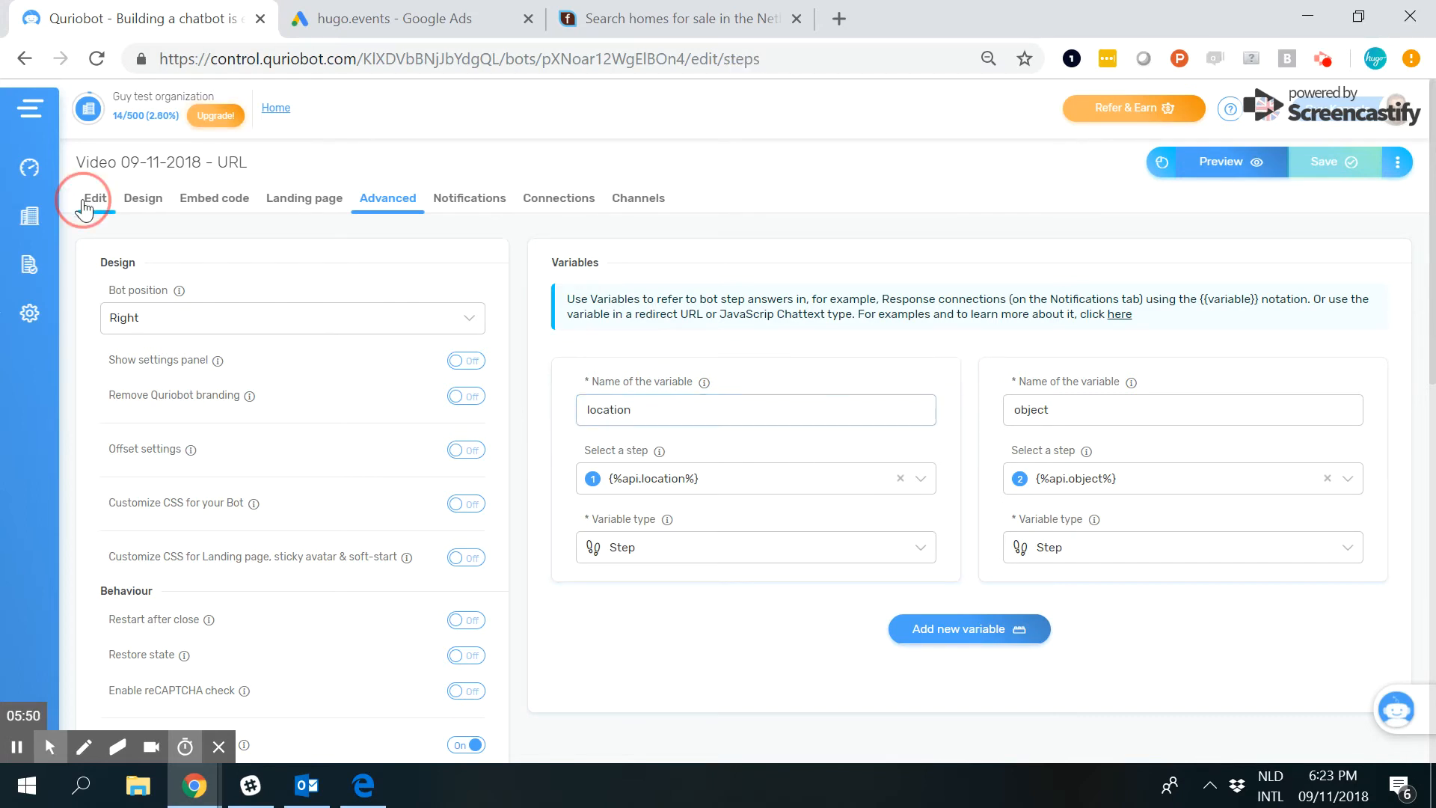
click(836, 282)
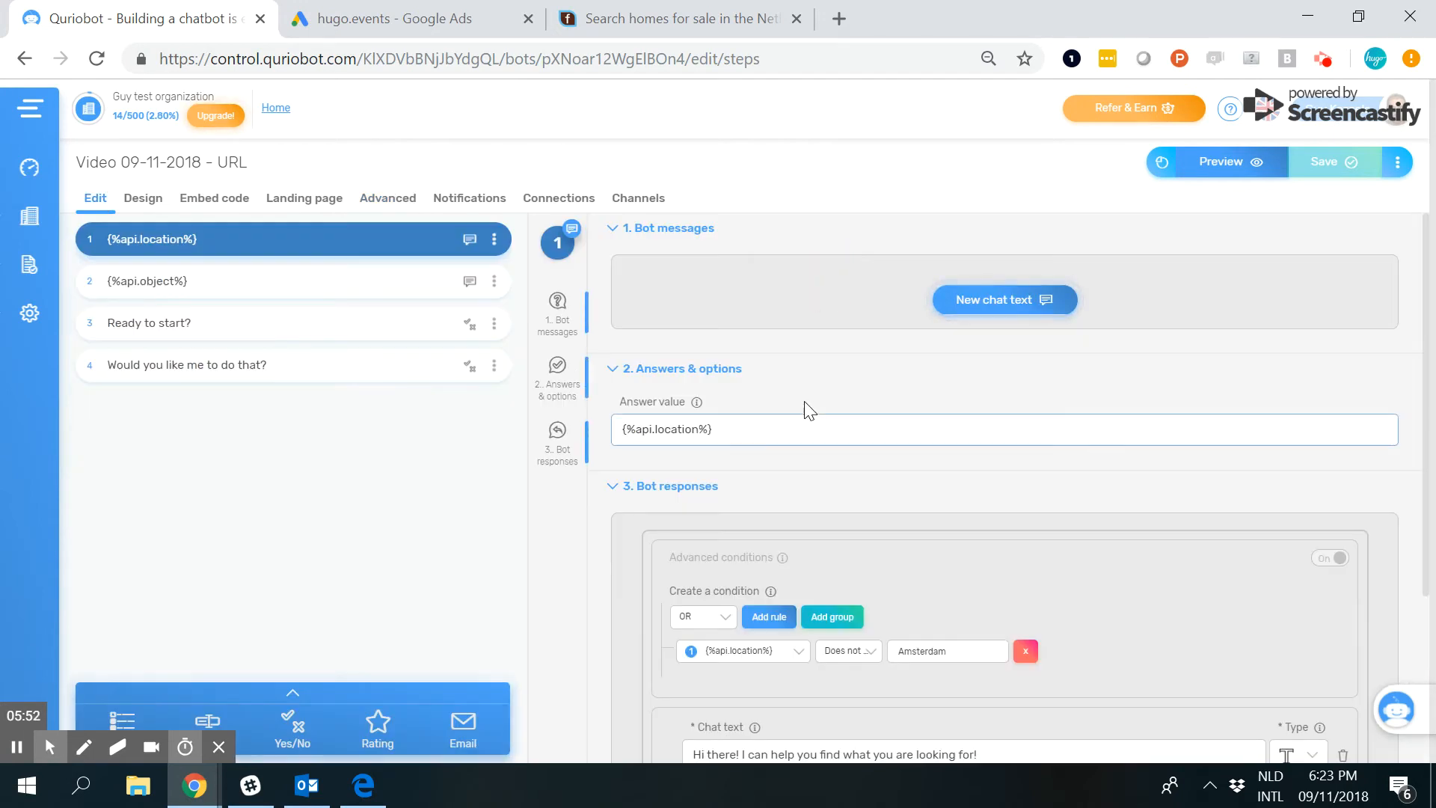
Open step 2, {%api.object%}, and point out the {{object}} variable in its response chat text.
scroll(807, 410, down, 1)
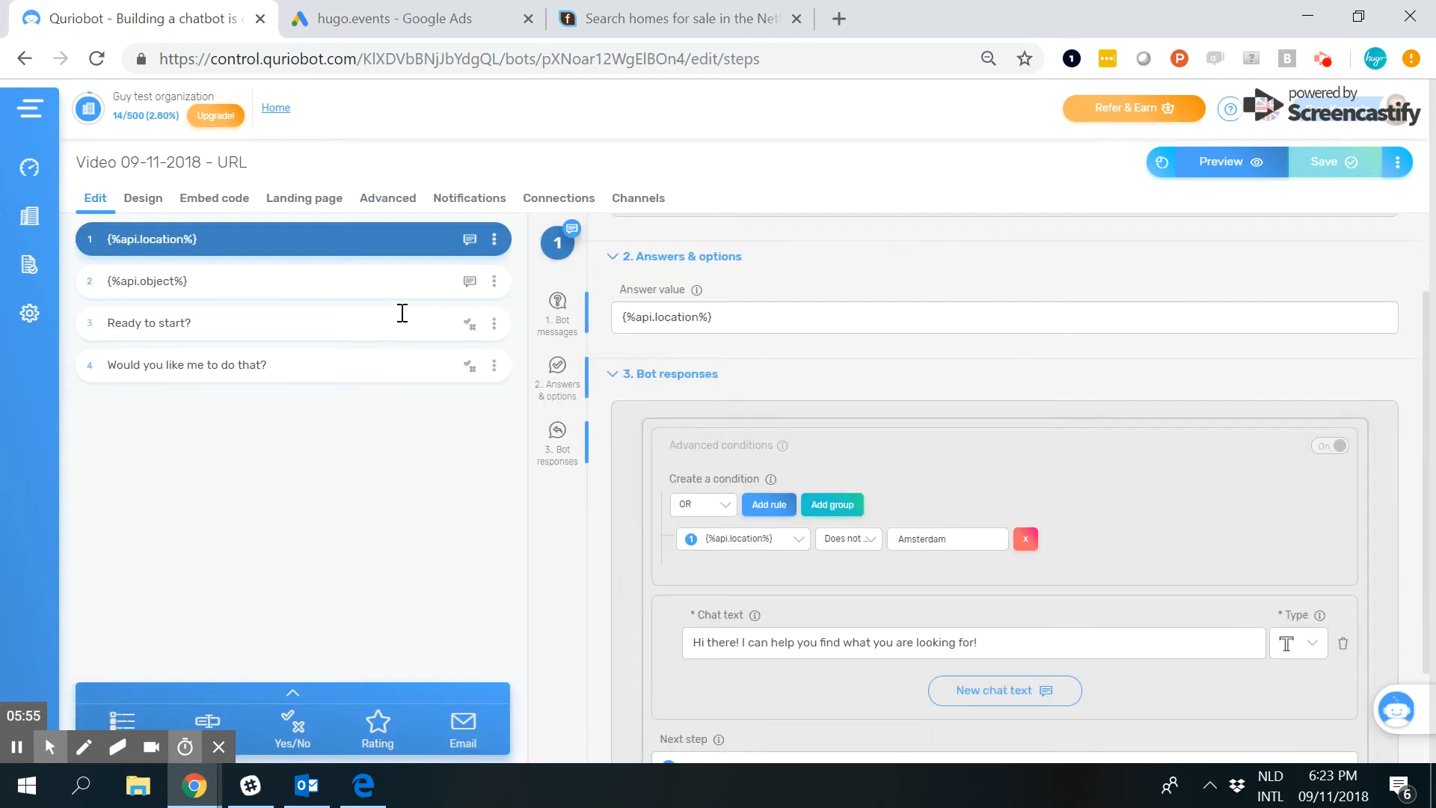
click(404, 282)
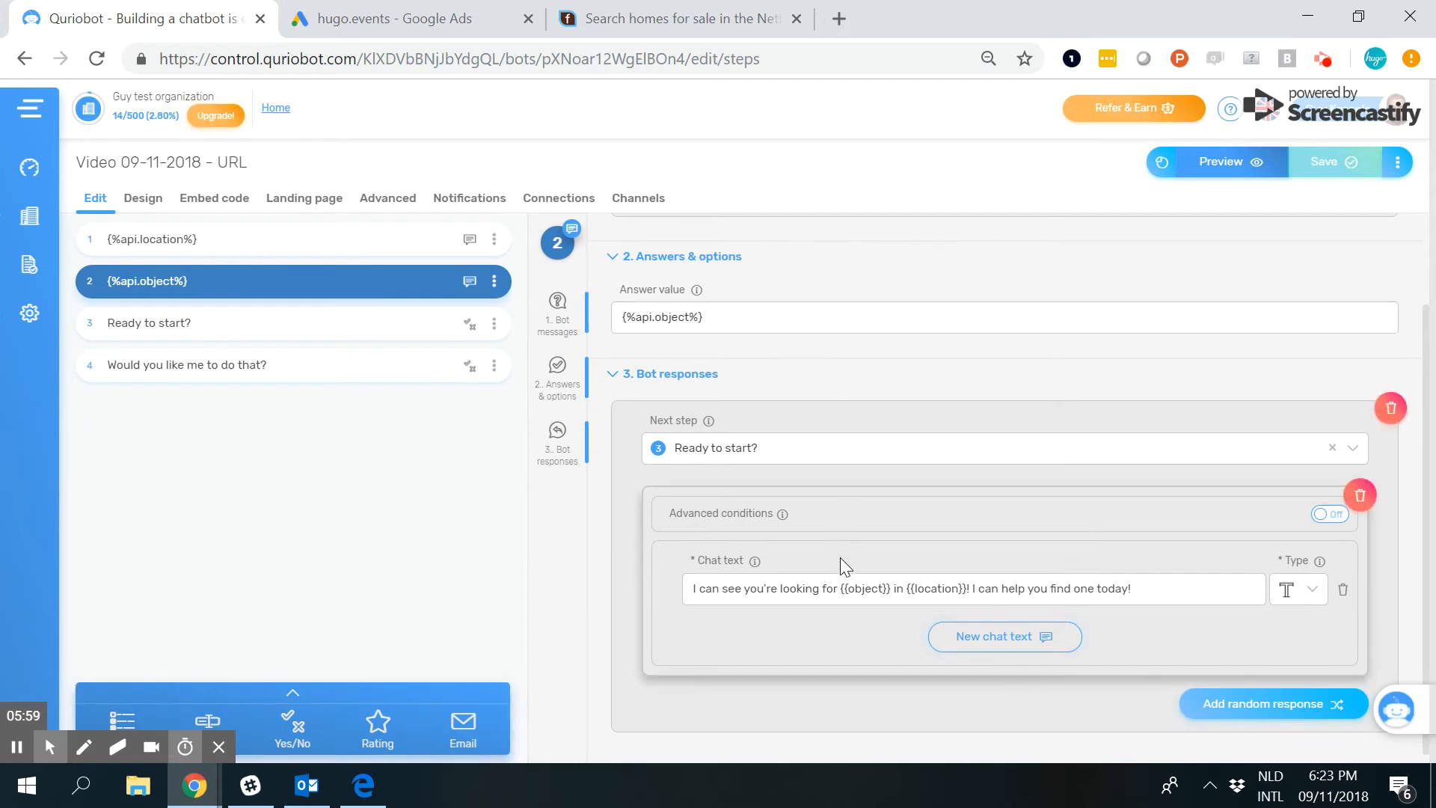
click(843, 590)
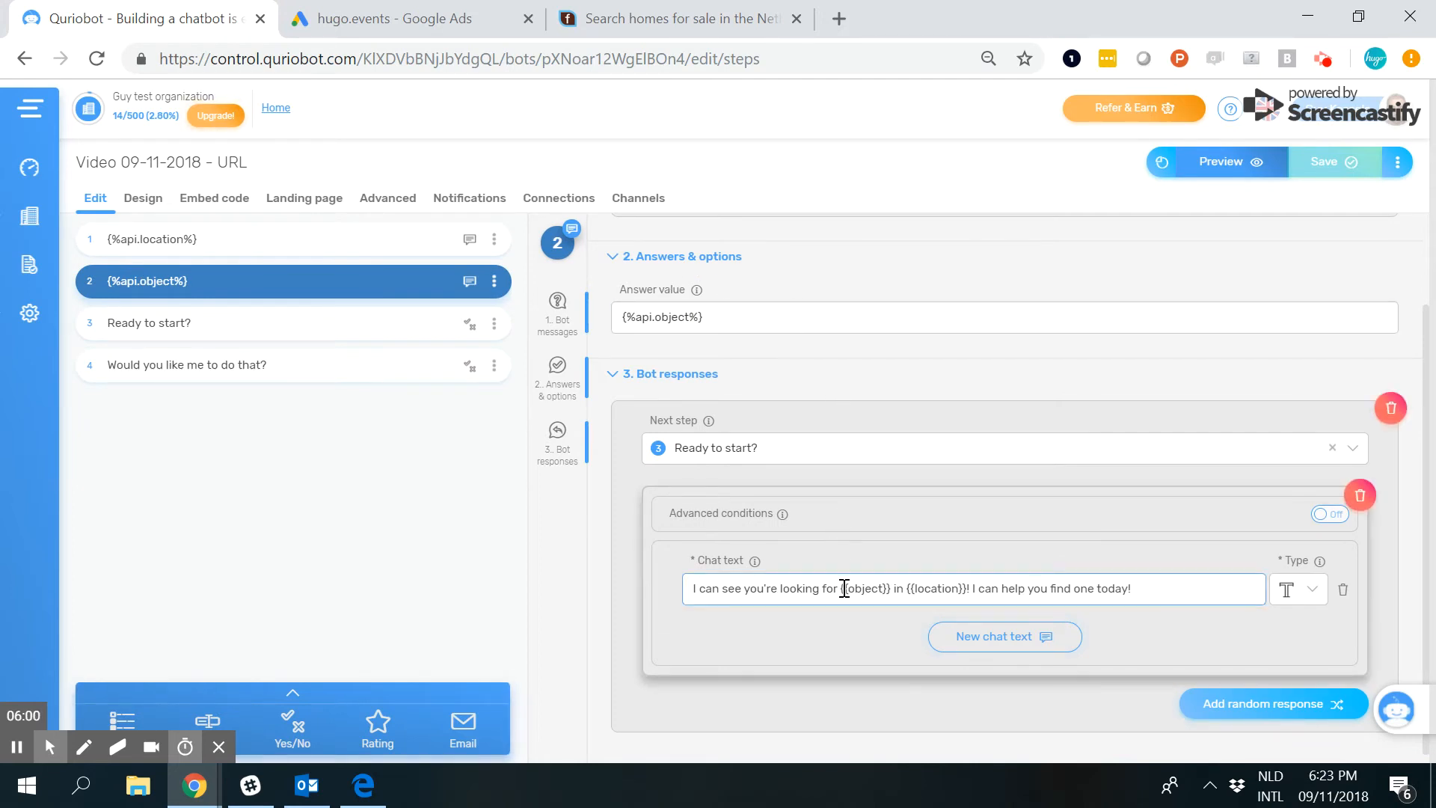
click(844, 589)
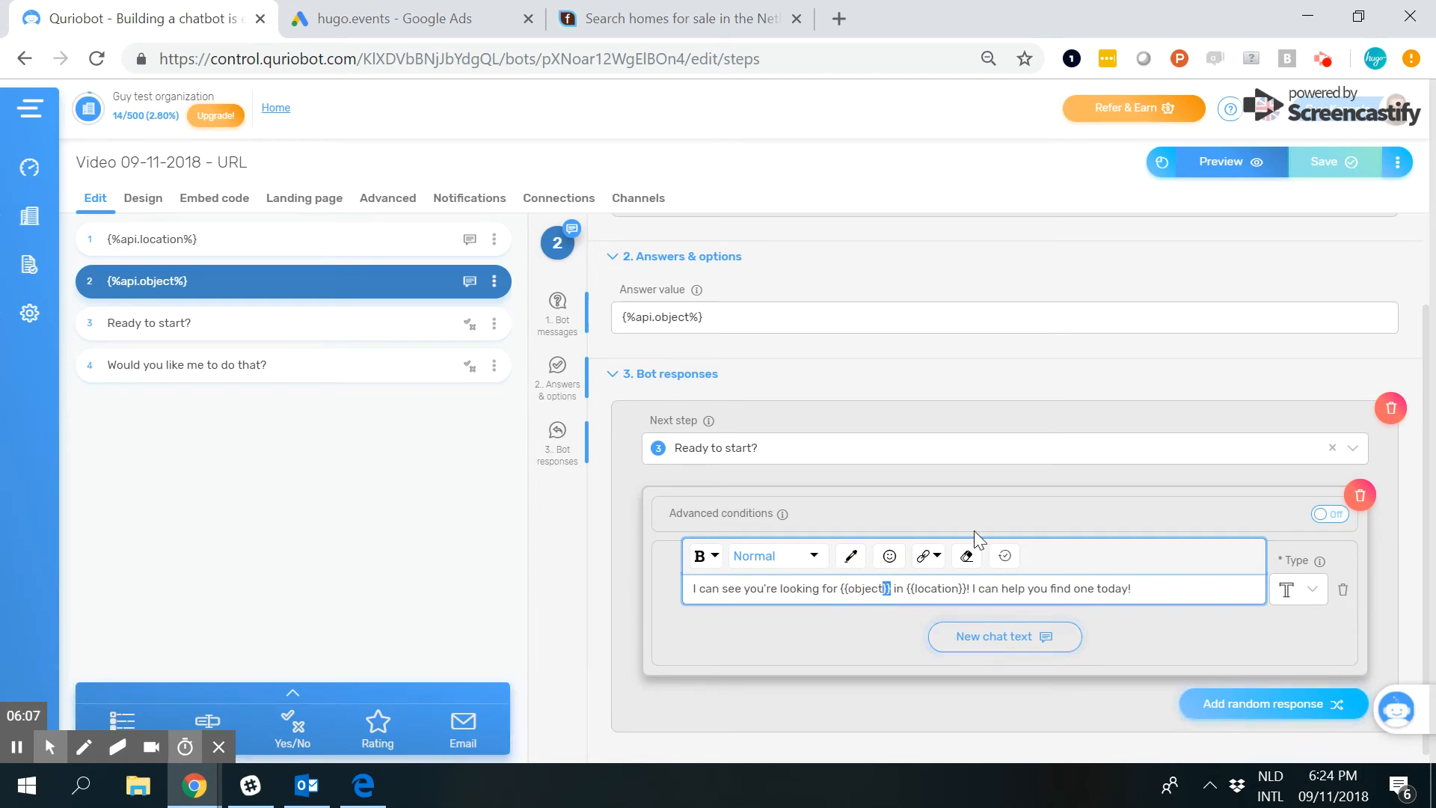
Consult the help article on passing context via URL, and highlight the location and object function names in the initialization code.
click(373, 199)
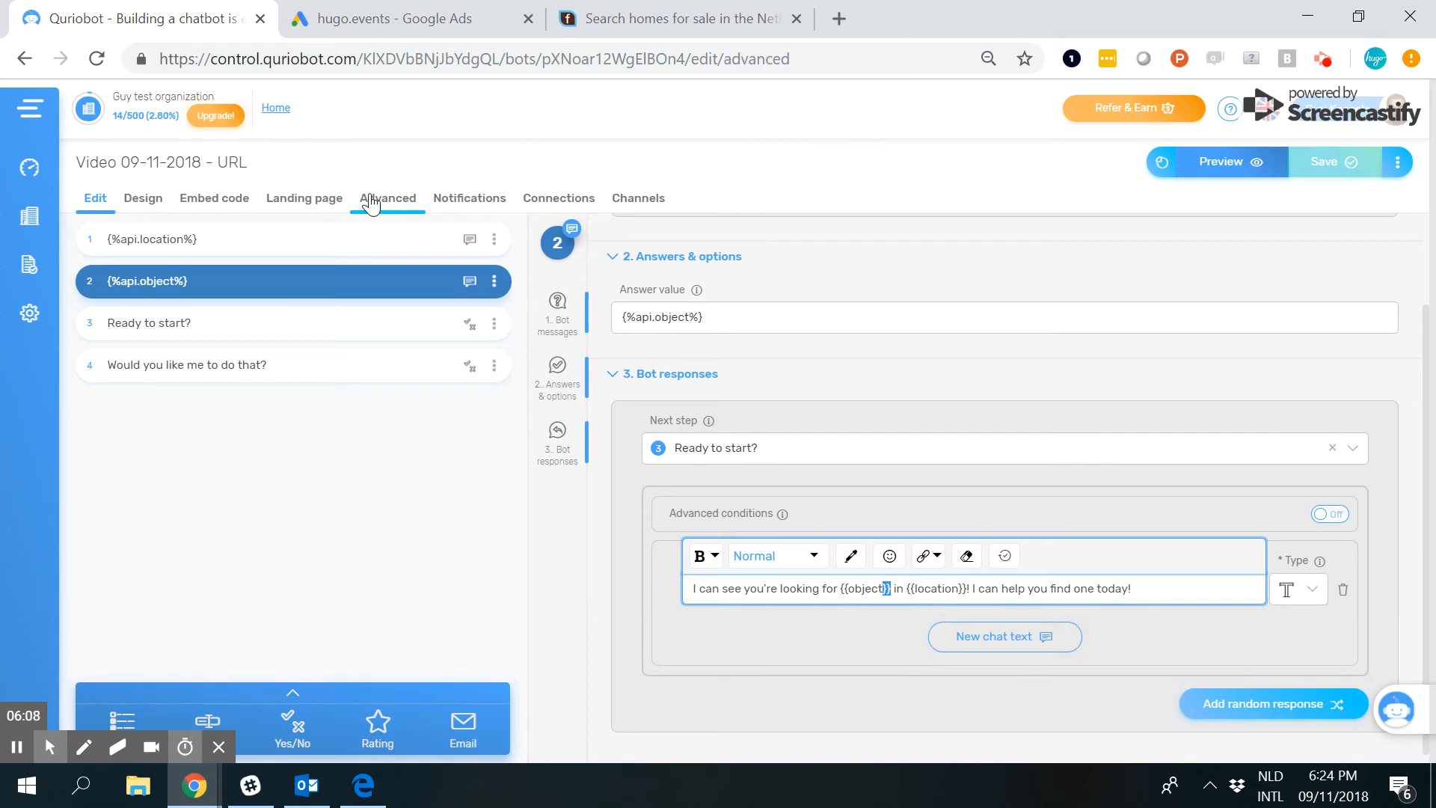
scroll(468, 465, down, 10)
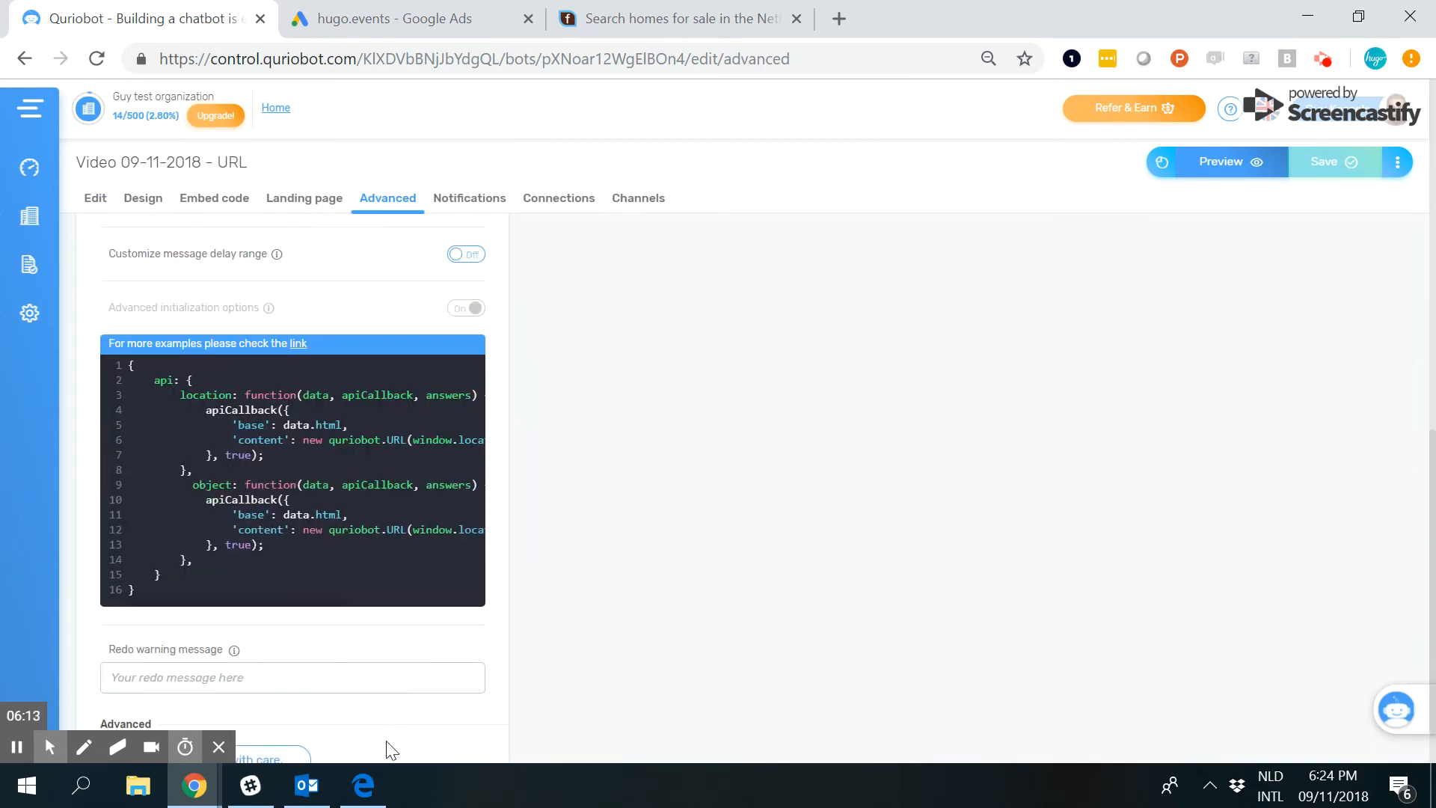
click(380, 777)
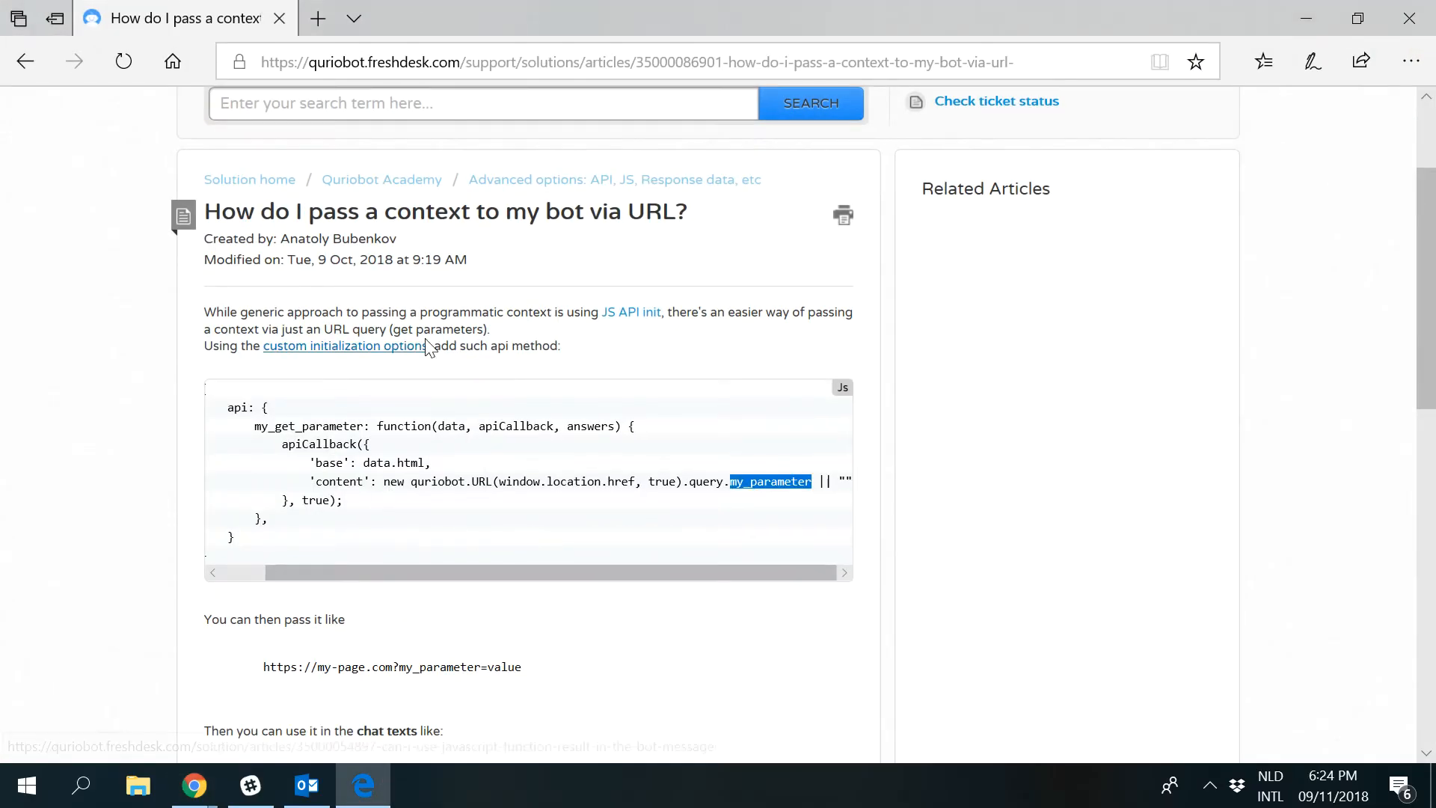
click(1307, 18)
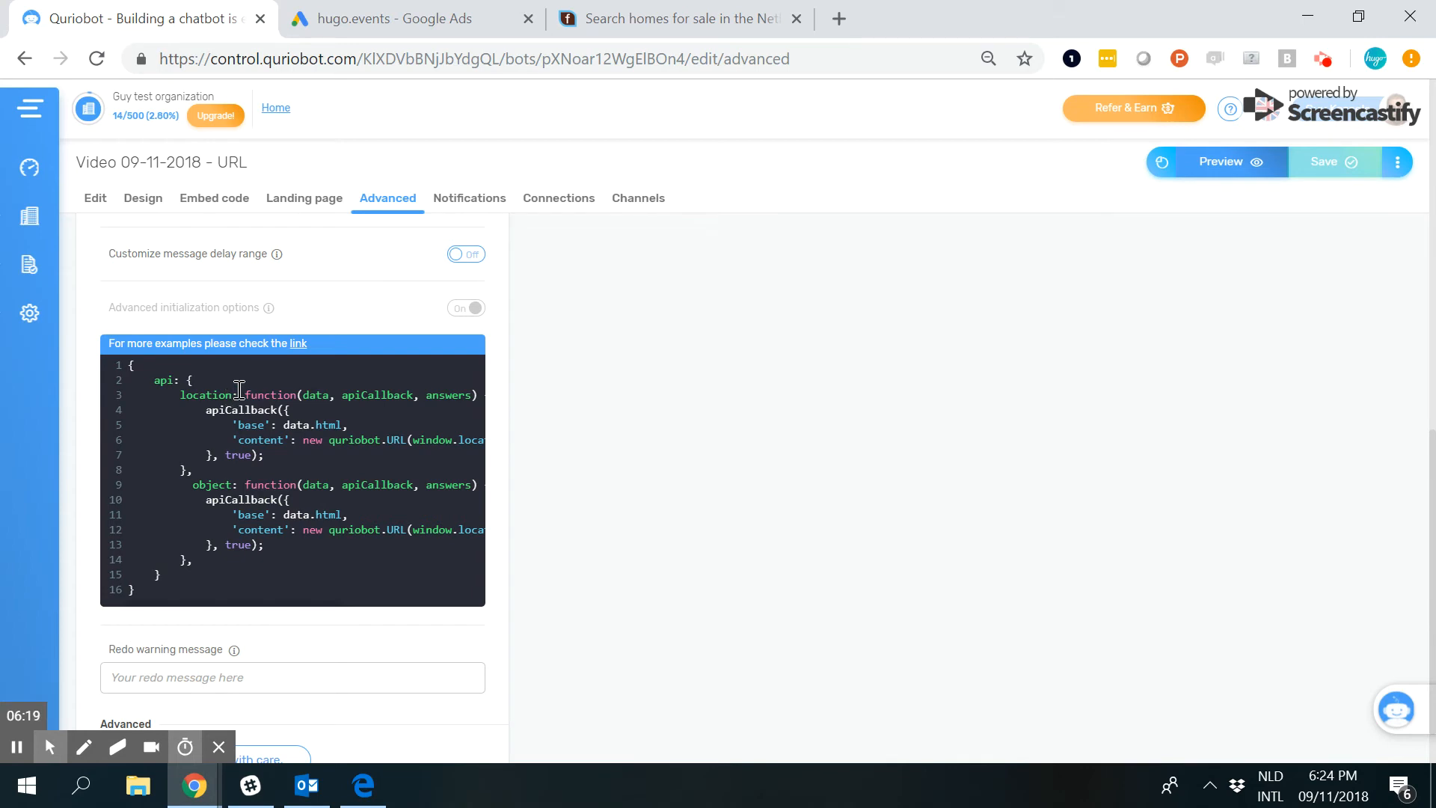
double_click(217, 395)
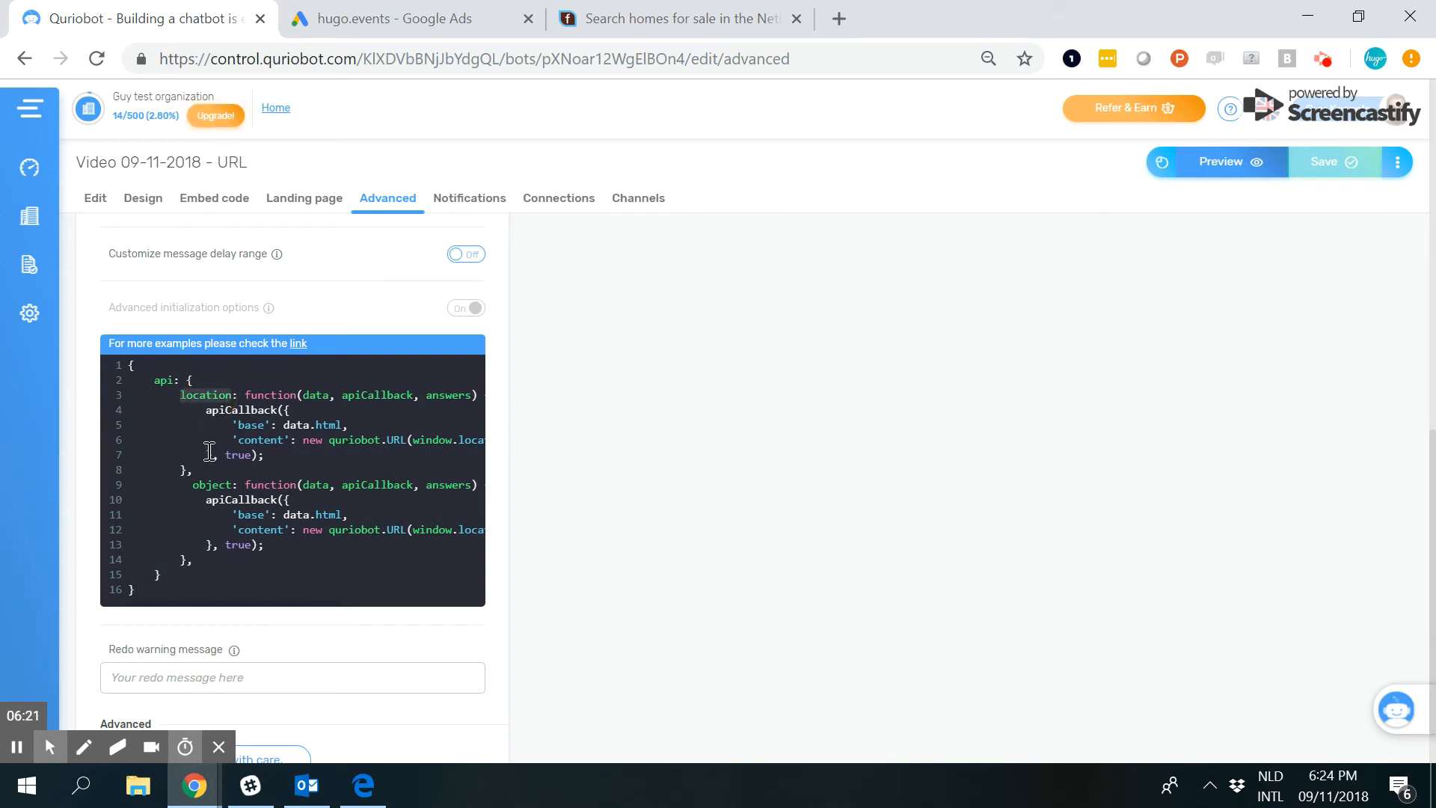
double_click(213, 484)
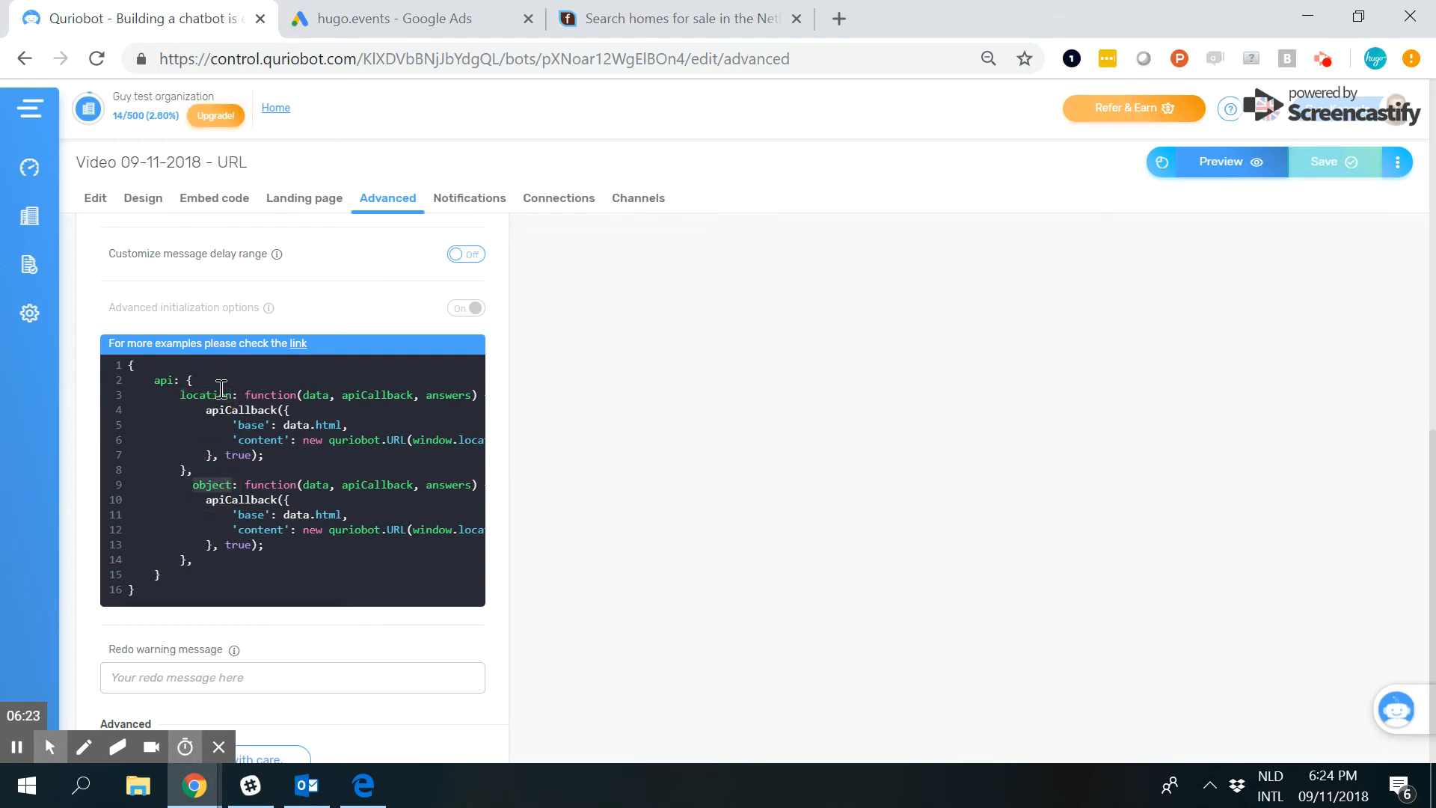
Compare the step list with the variables in the advanced settings, and view the bot responses of step 1.
click(94, 202)
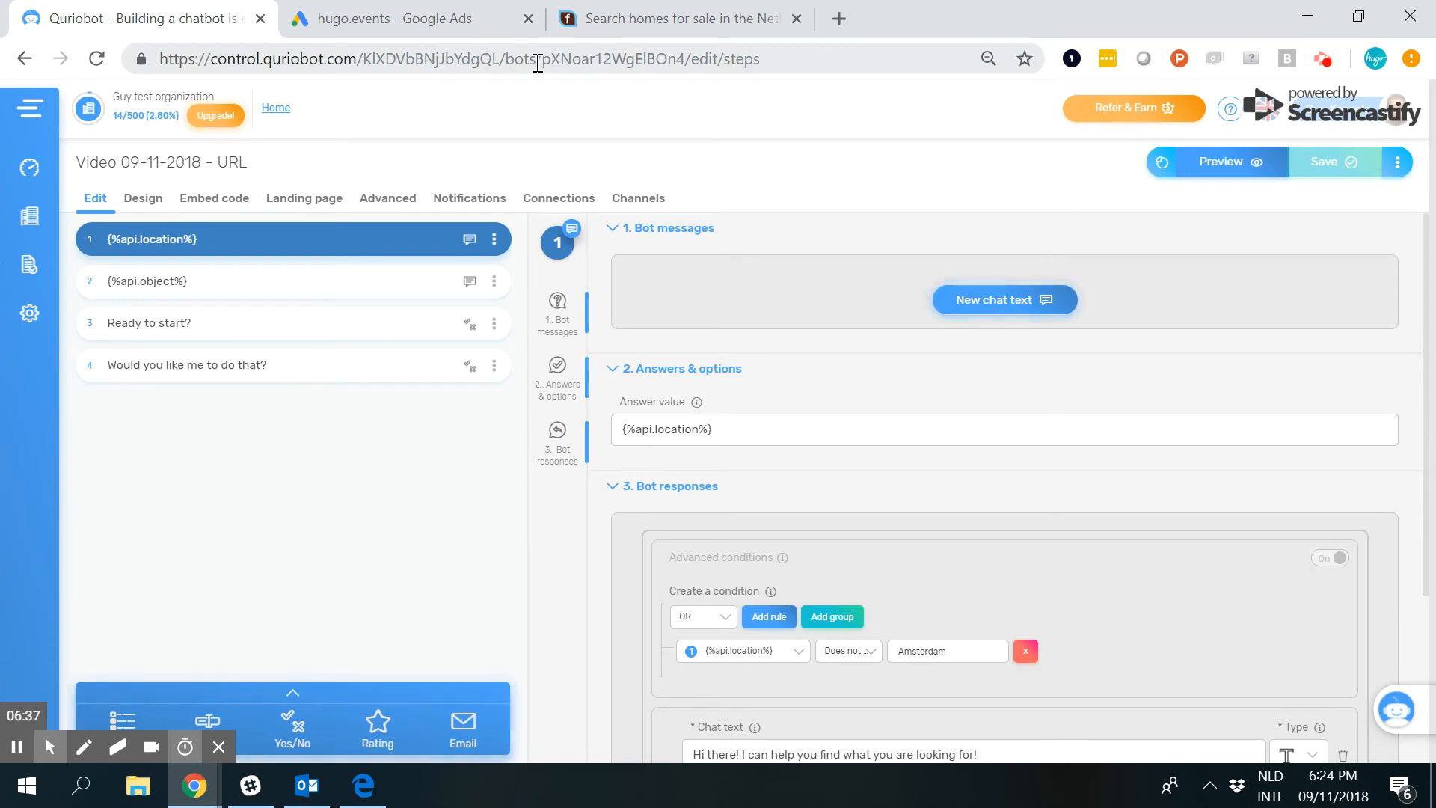
click(373, 211)
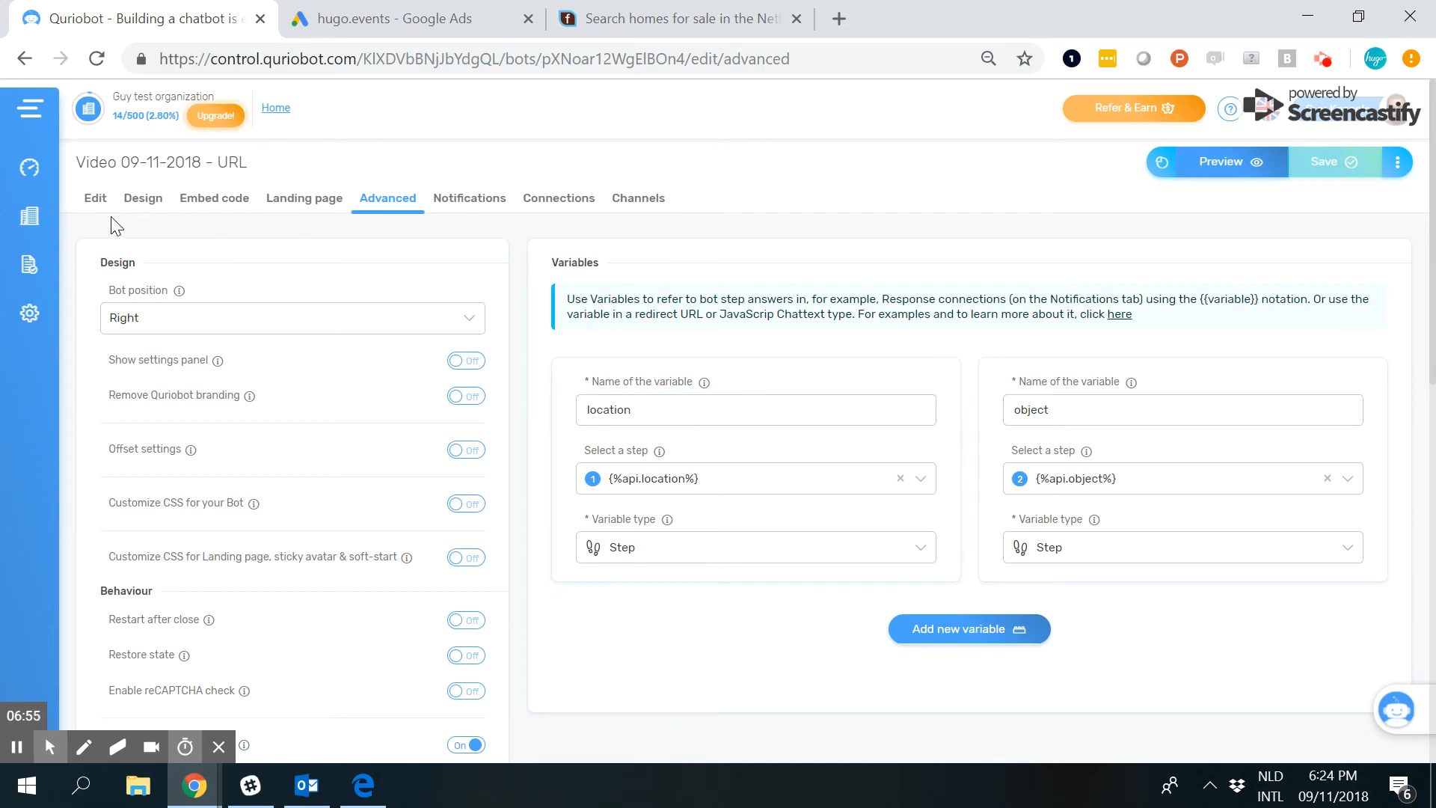
click(96, 200)
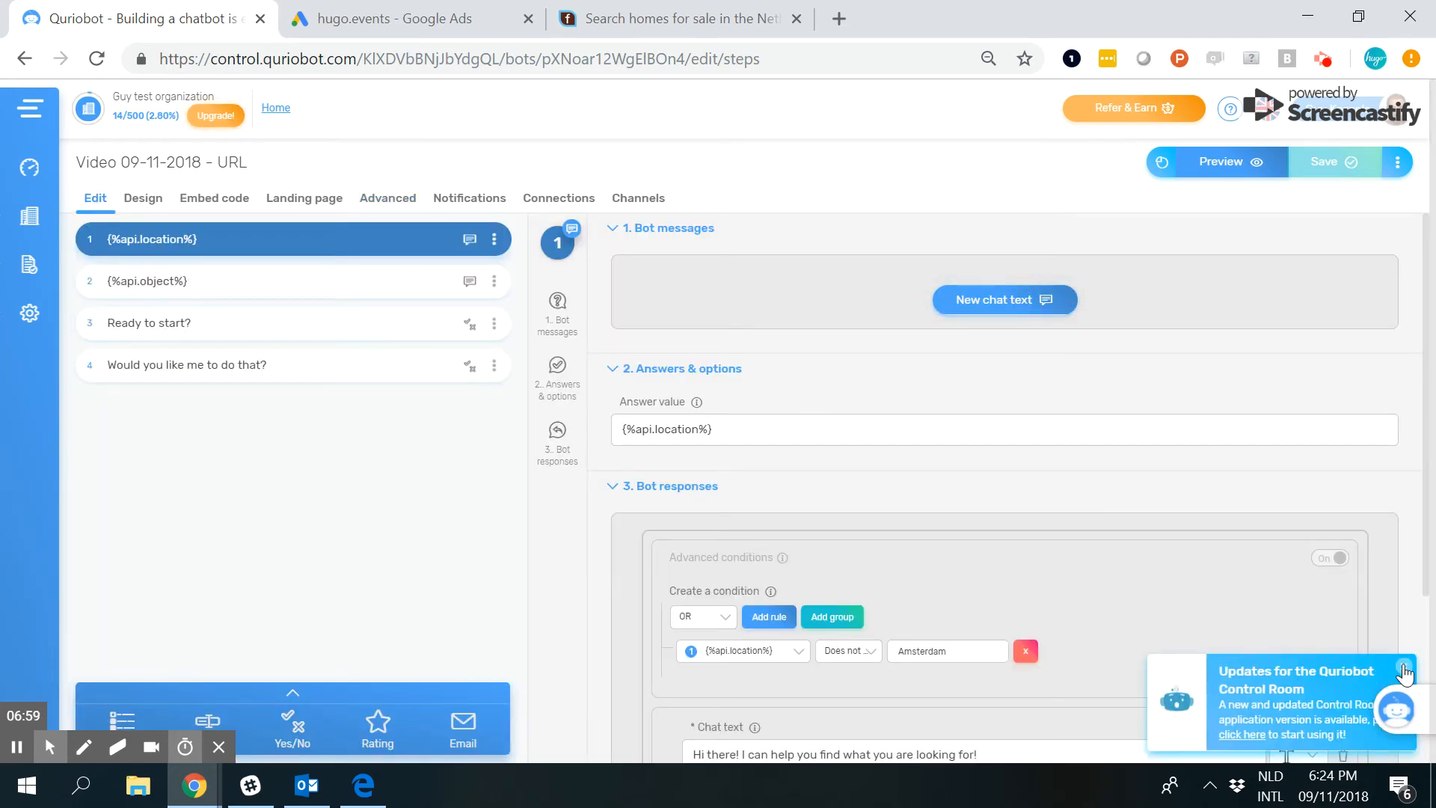
scroll(892, 519, down, 1)
scroll(920, 501, down, 3)
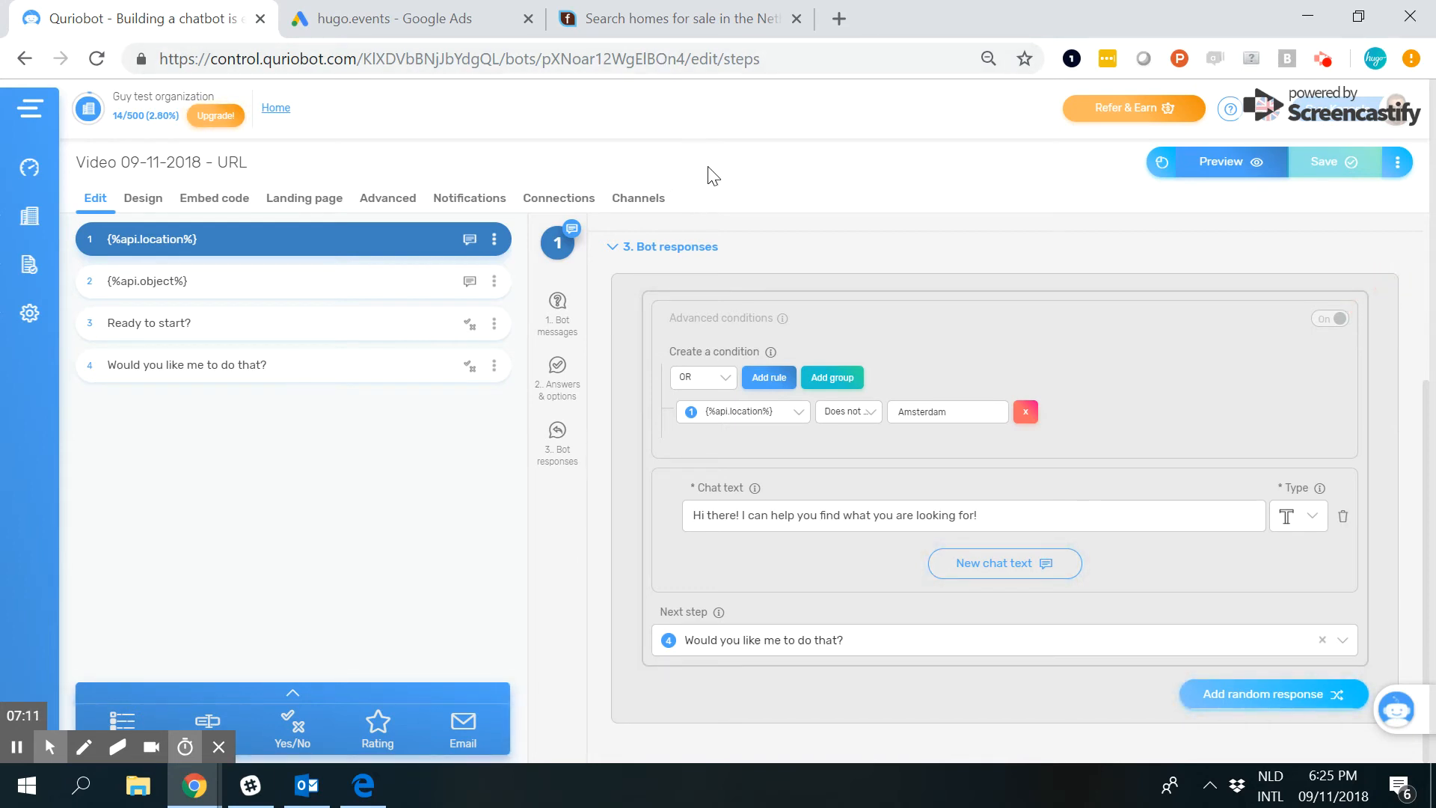
View the funda.nl home search page as an example landing site, comparing it with step 1's bot response.
click(603, 18)
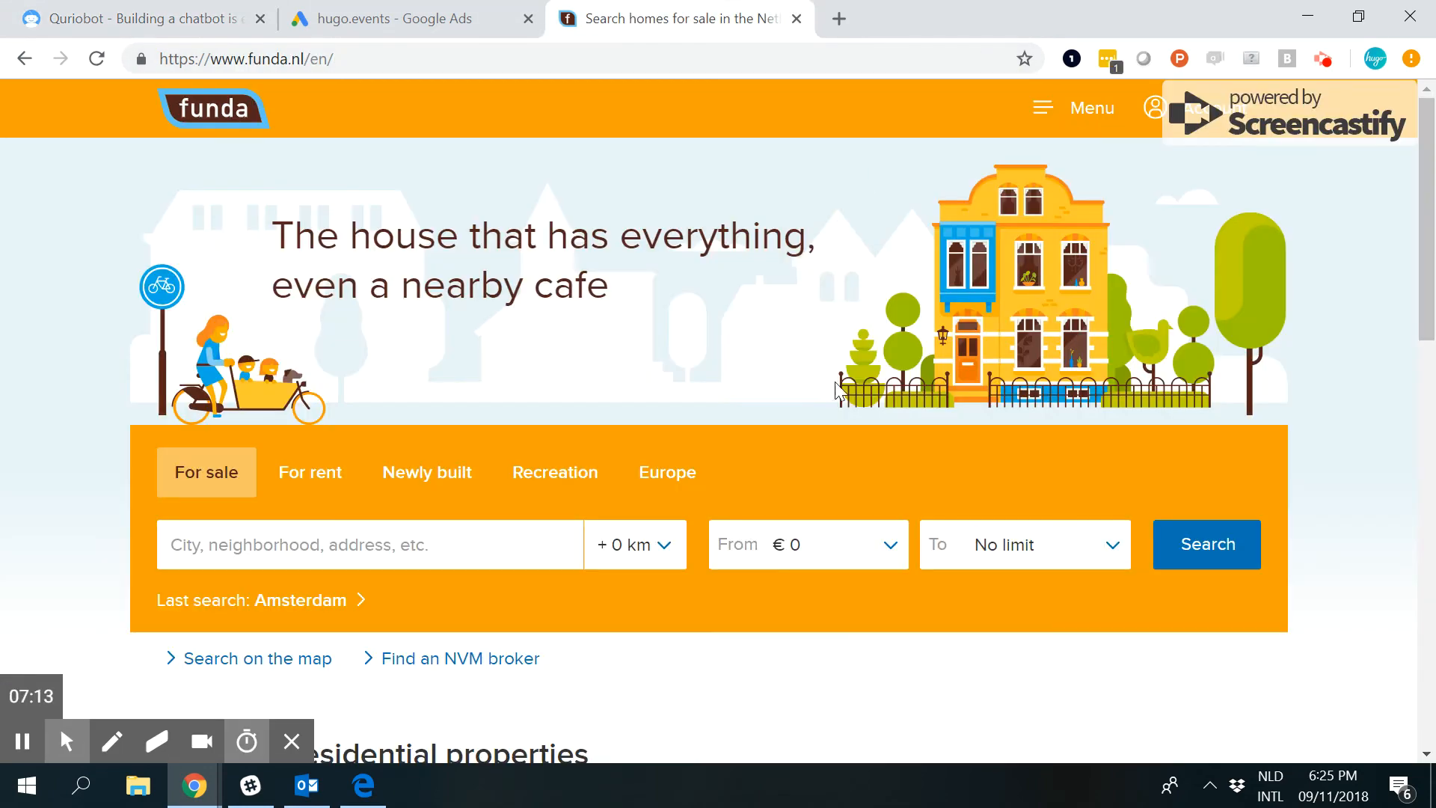
click(273, 30)
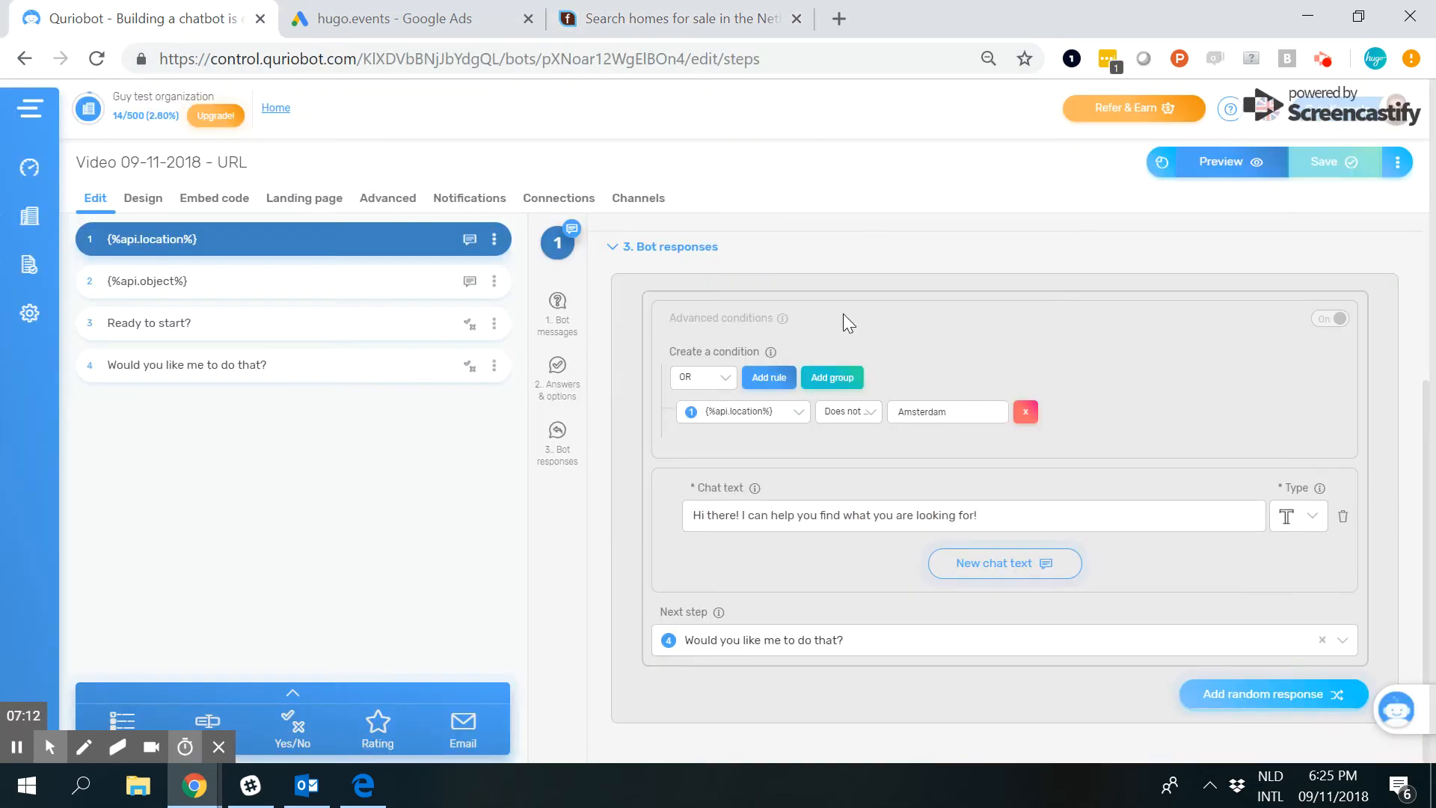
click(672, 20)
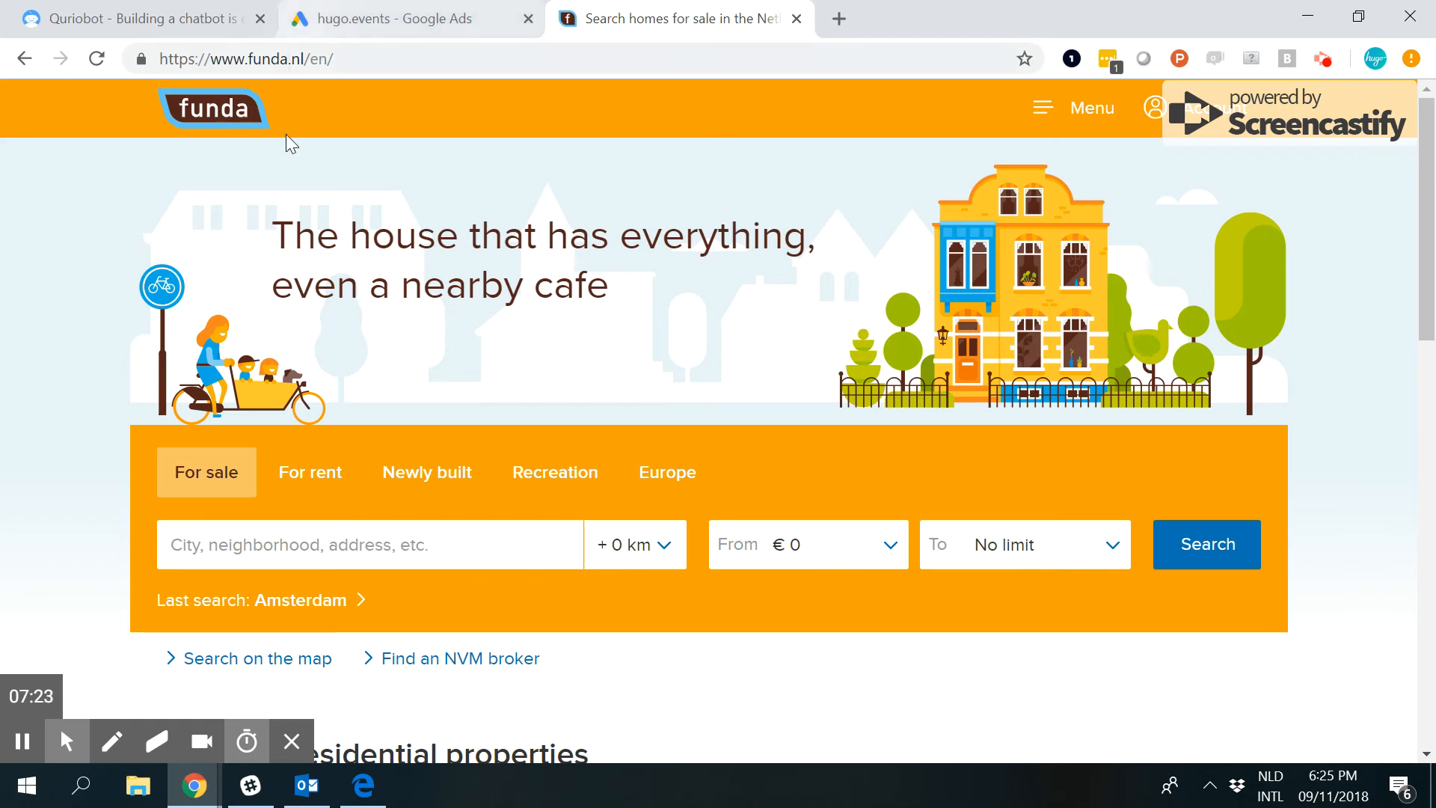
Return to step 1 in the Quriobot editor and inspect the operator options and Amsterdam value of its location condition.
click(196, 22)
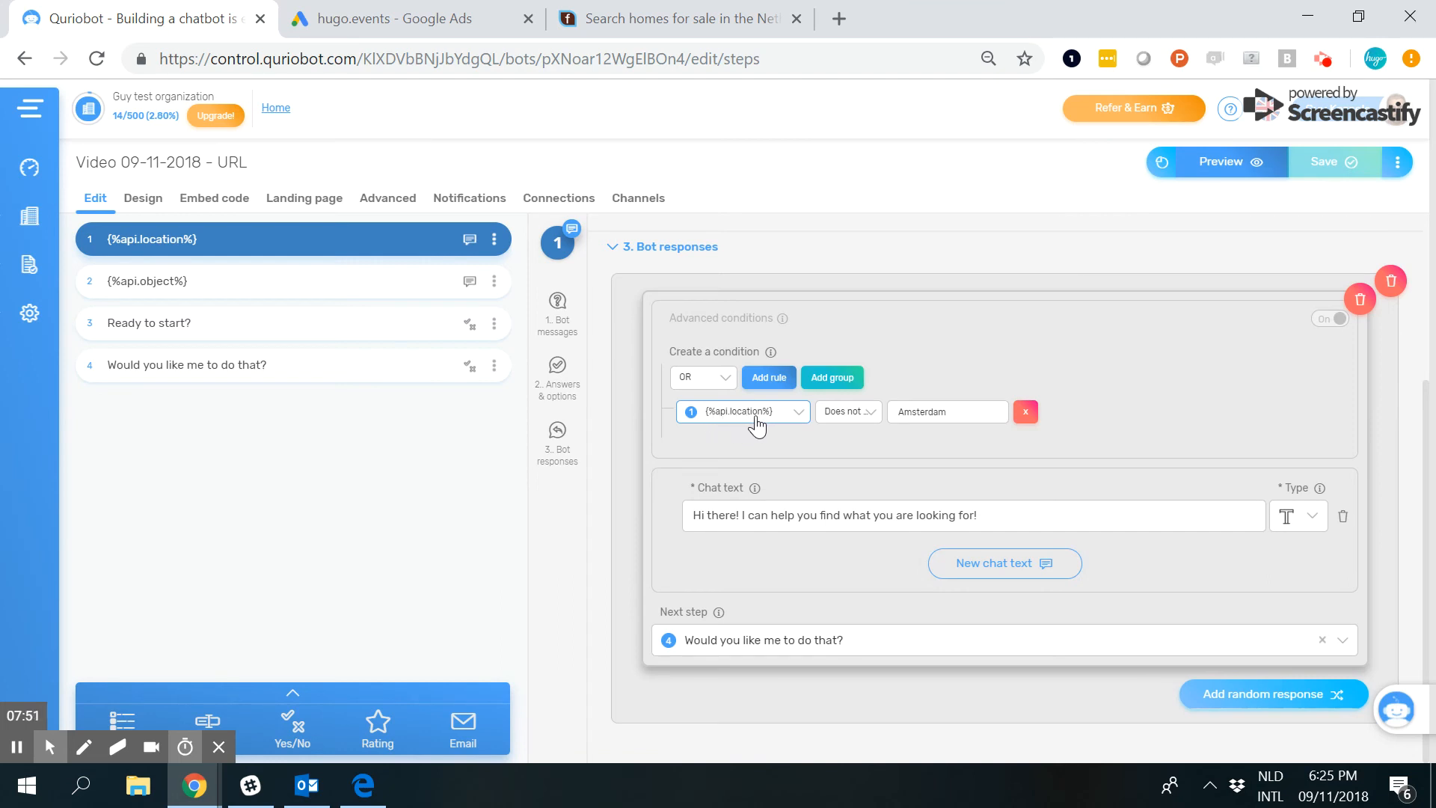
click(843, 415)
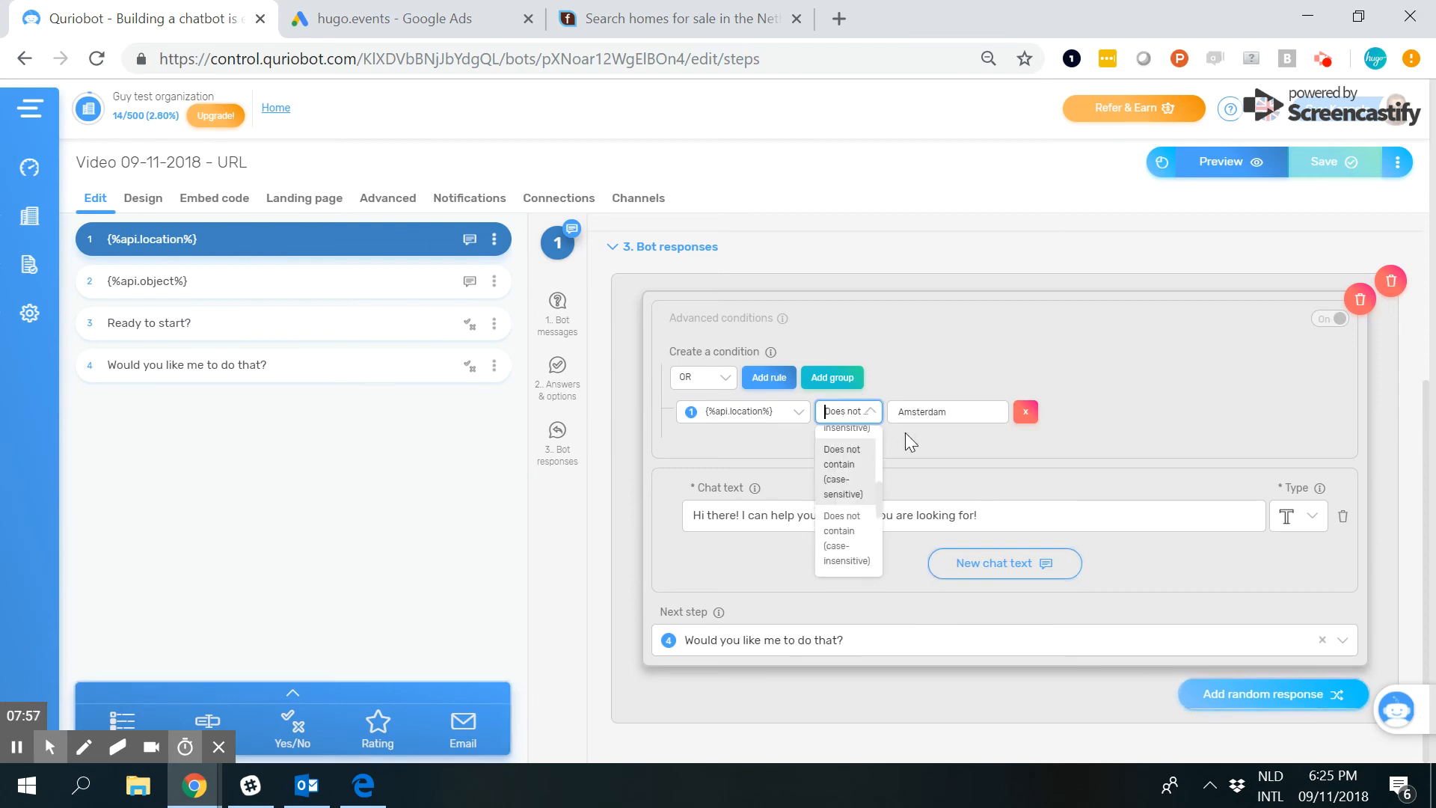
click(917, 413)
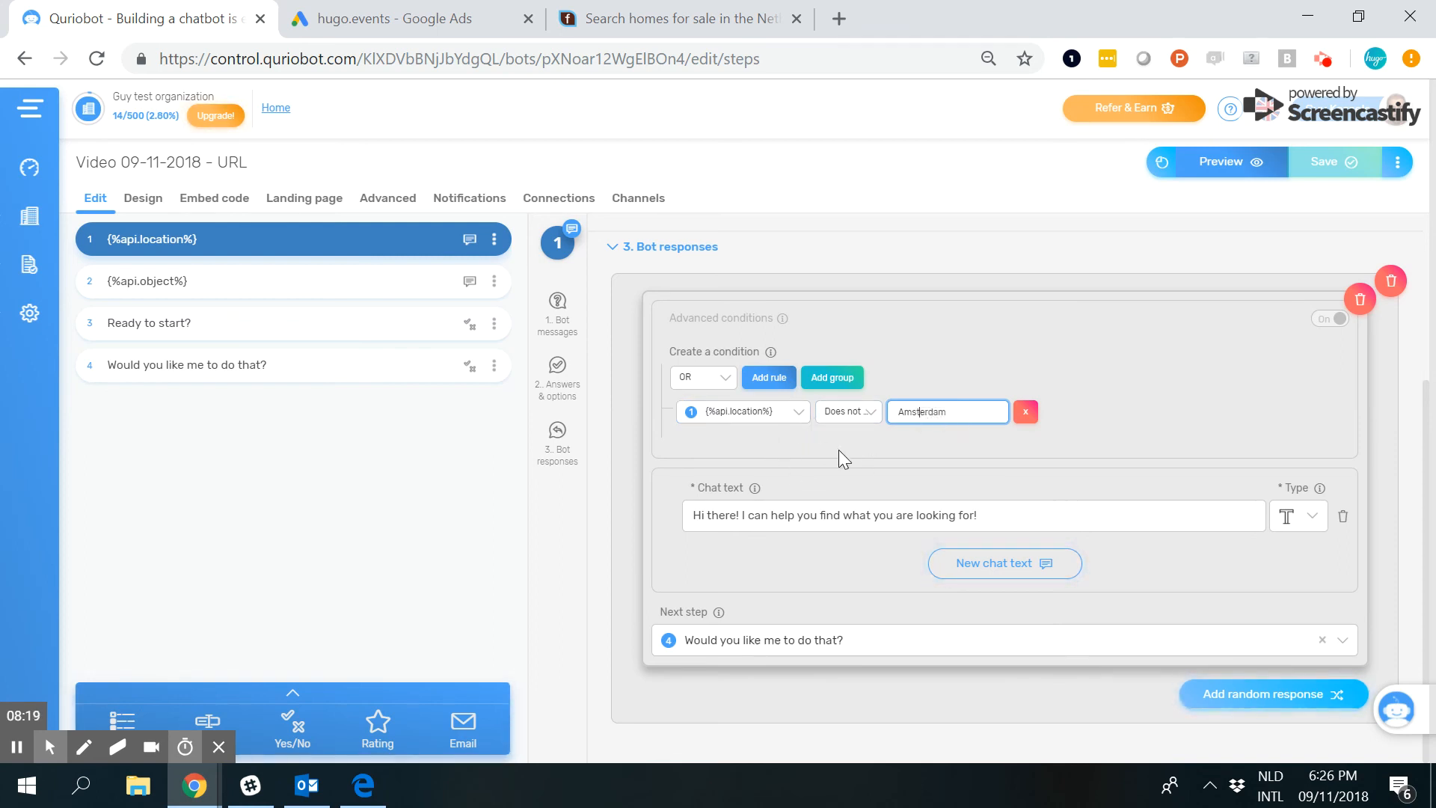
Open step 2 and inspect its {%api.object%} answer value and the chat text with the {{object}} and {{location}} variables.
click(343, 281)
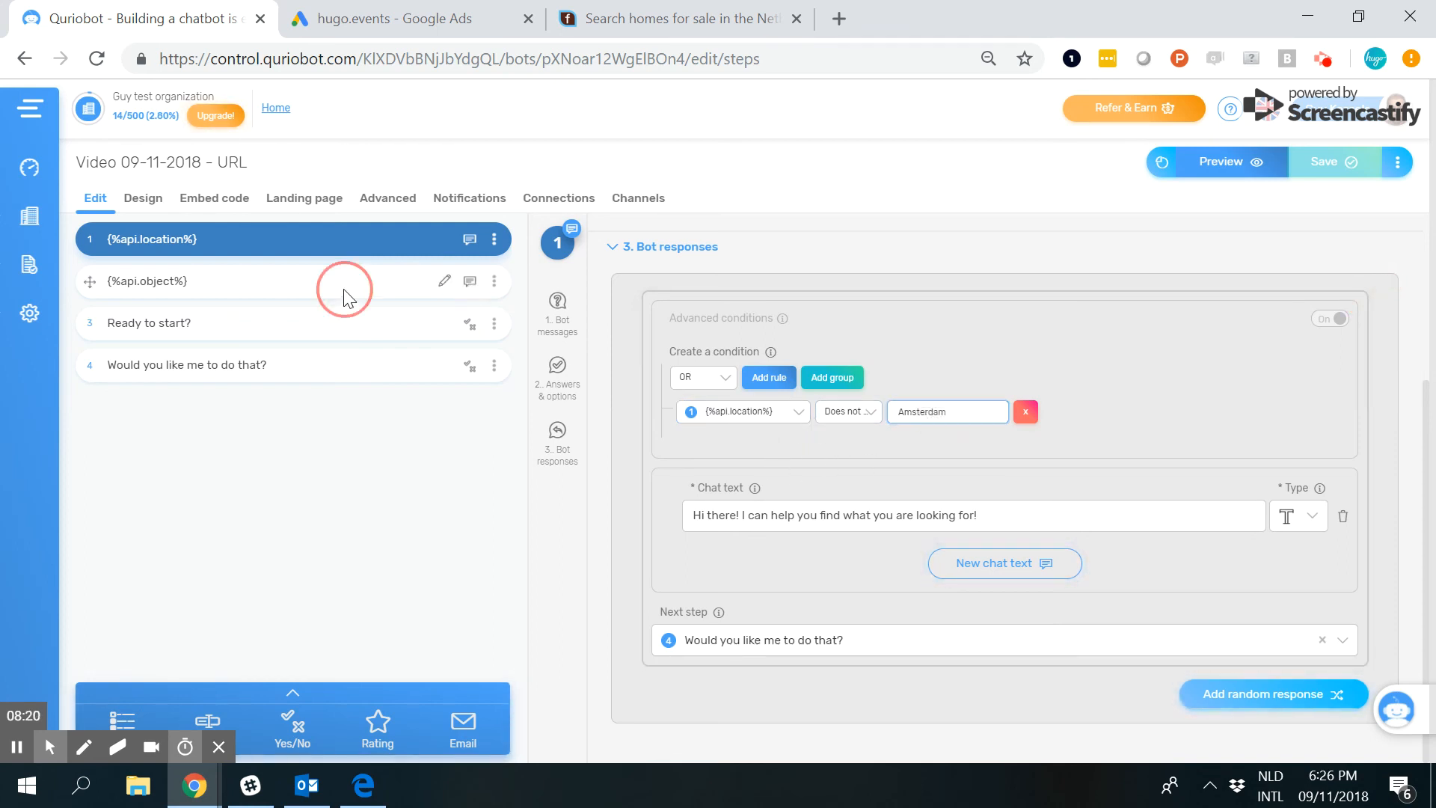
click(663, 313)
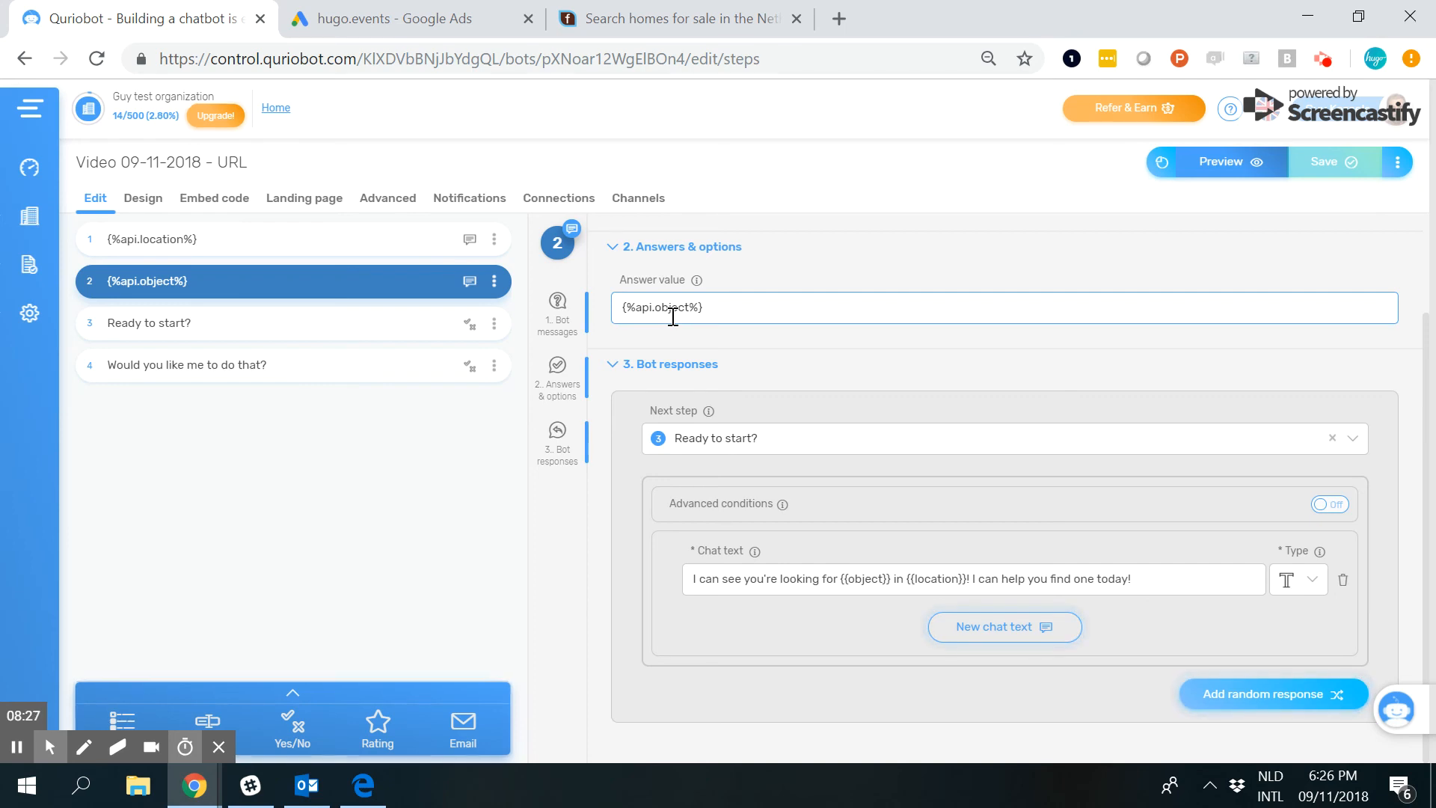
click(704, 576)
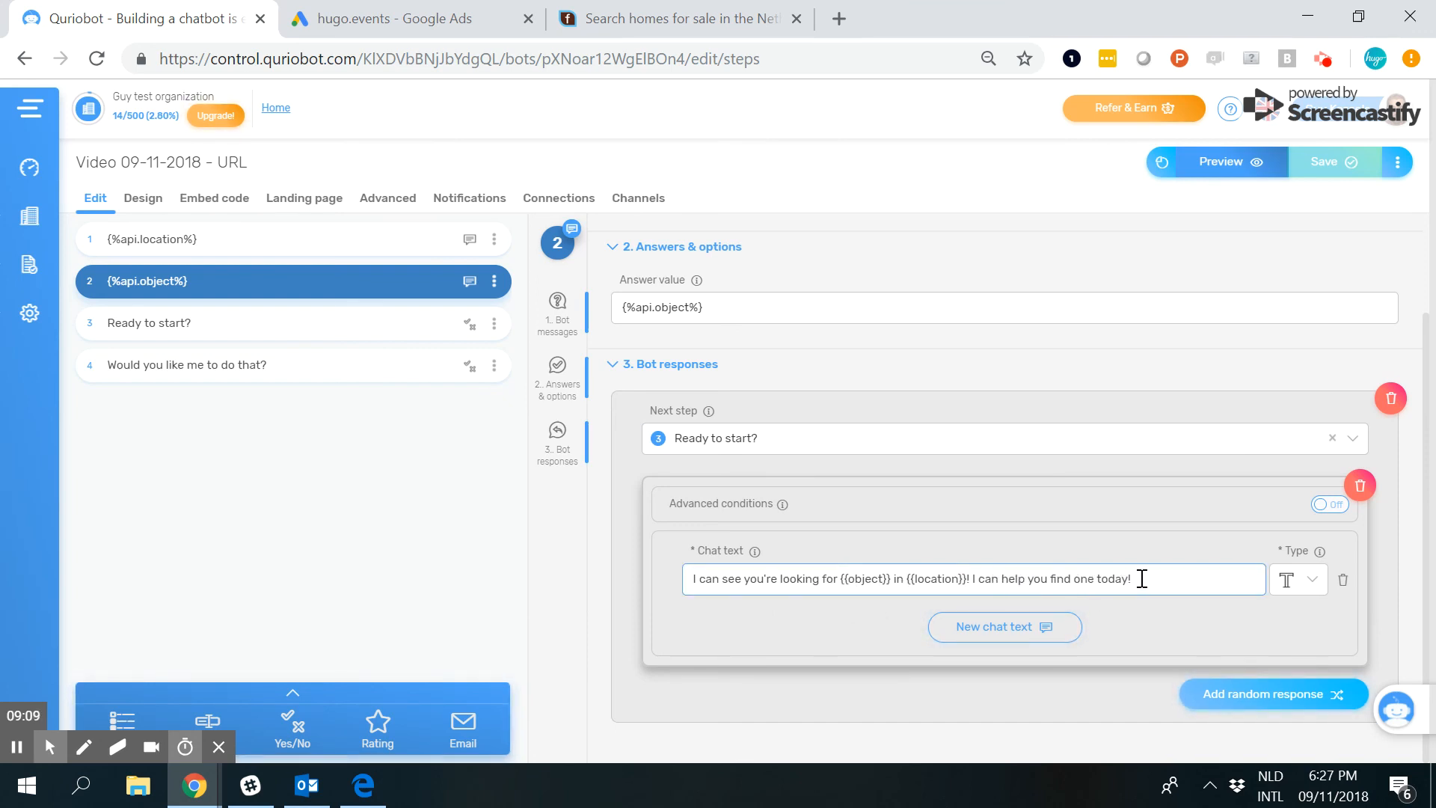
Preview the bot without URL parameters and compare its opening messages with the steps in the editor.
click(1206, 172)
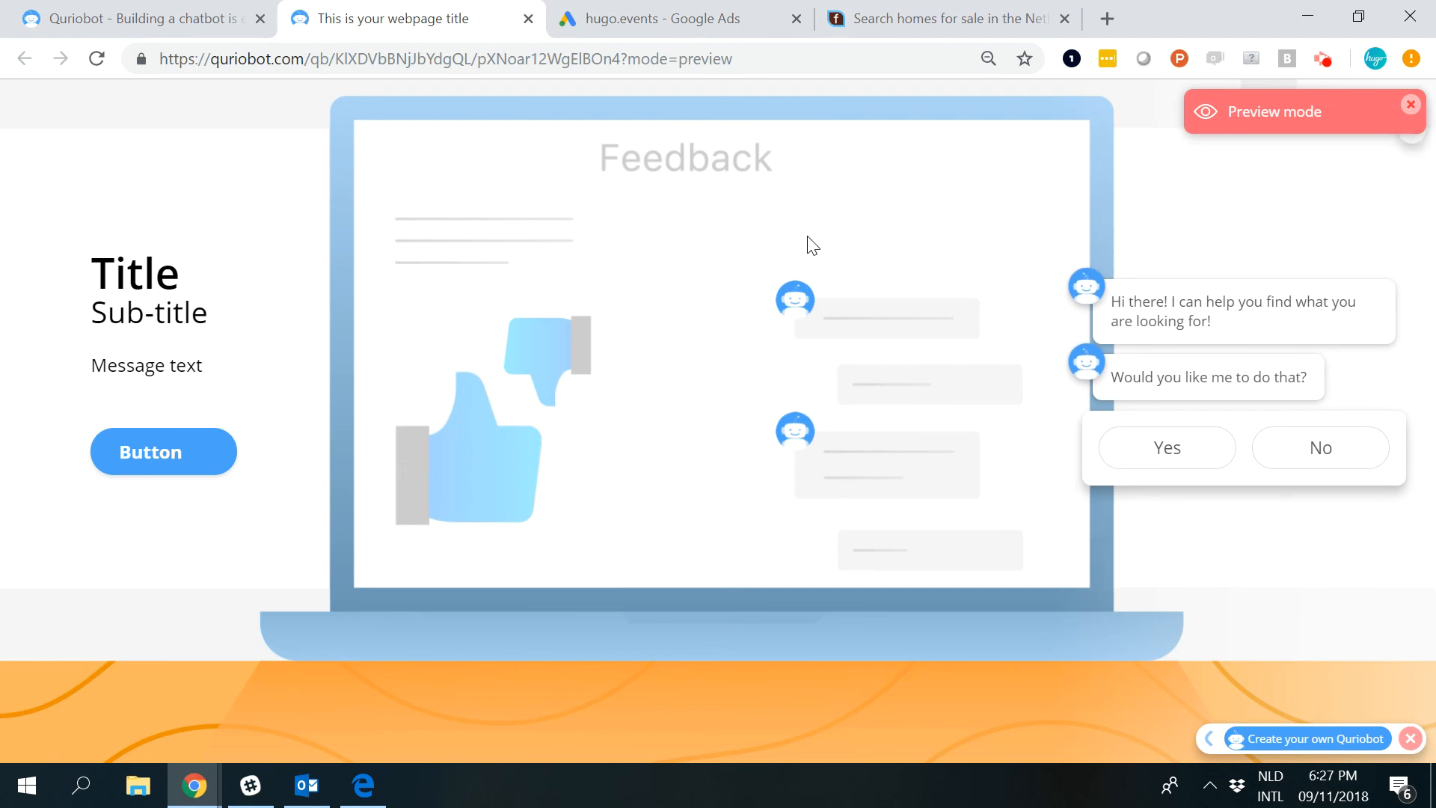
click(238, 11)
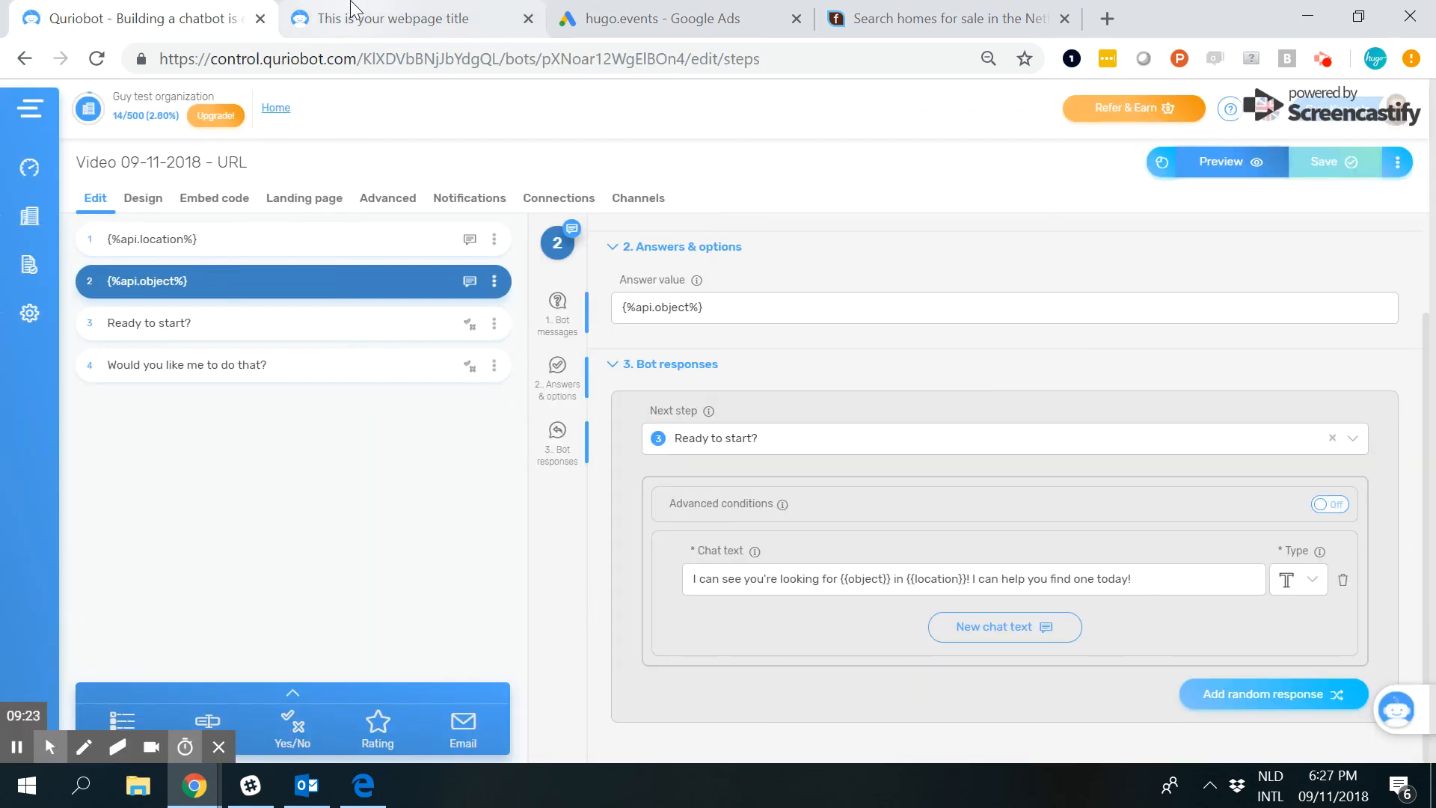
click(351, 10)
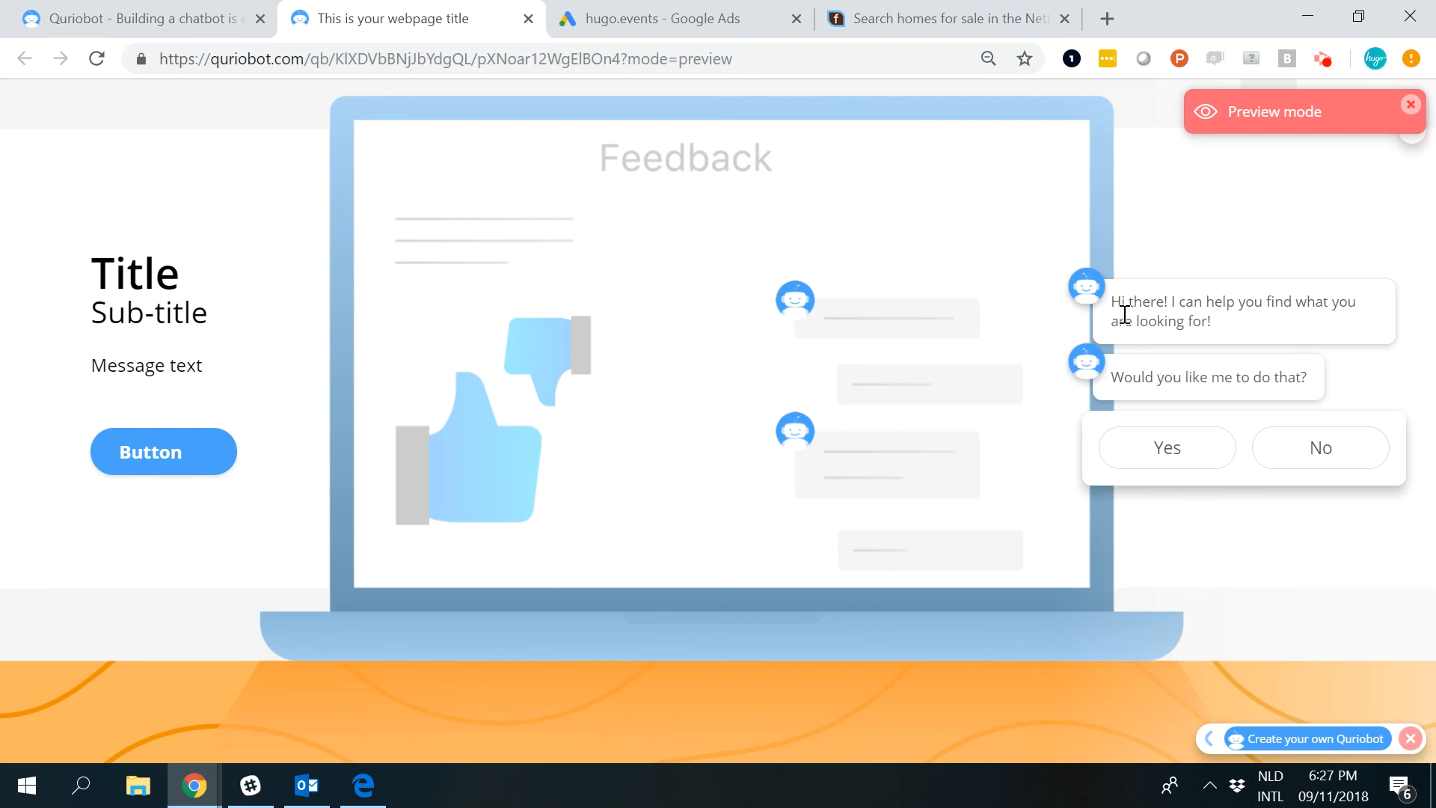
click(1398, 591)
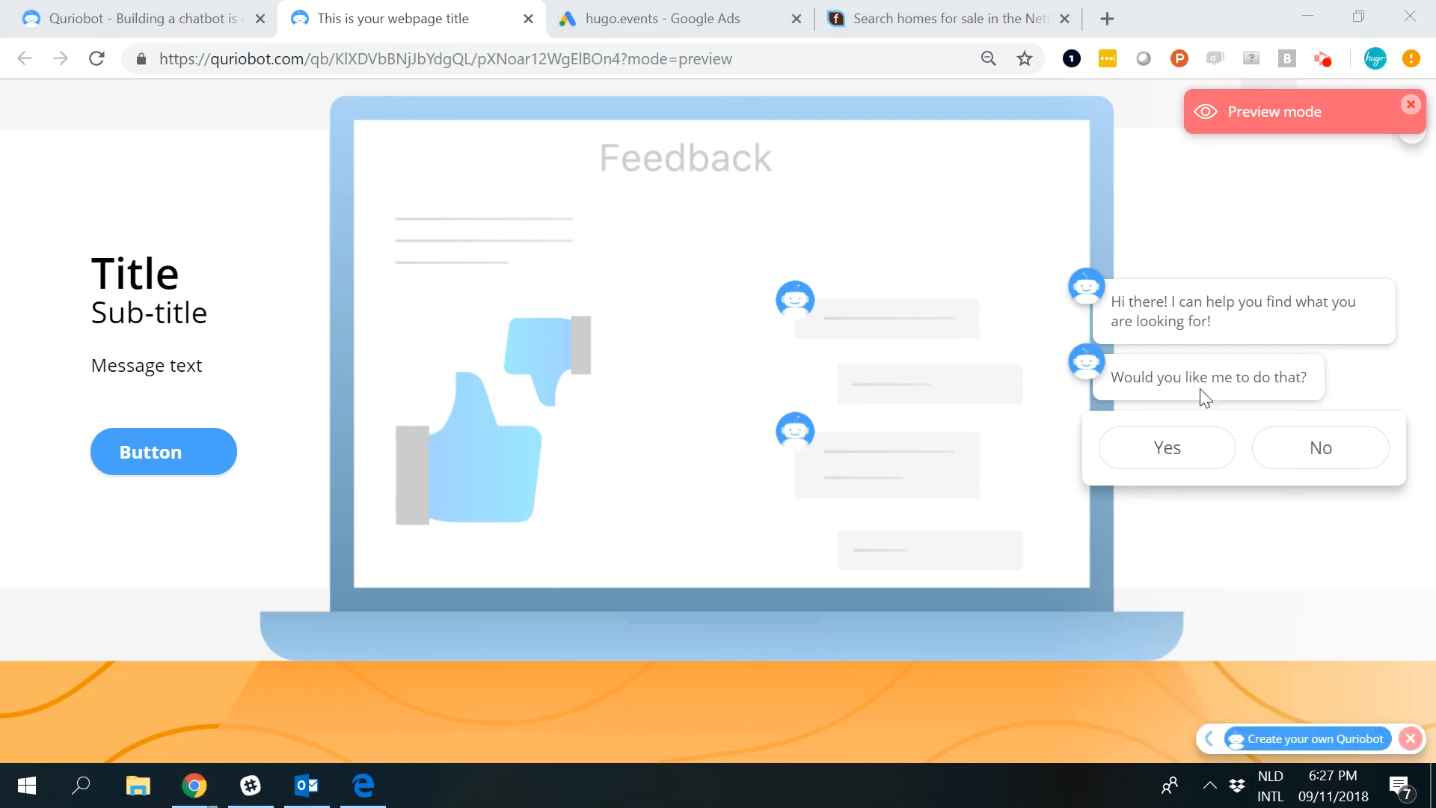